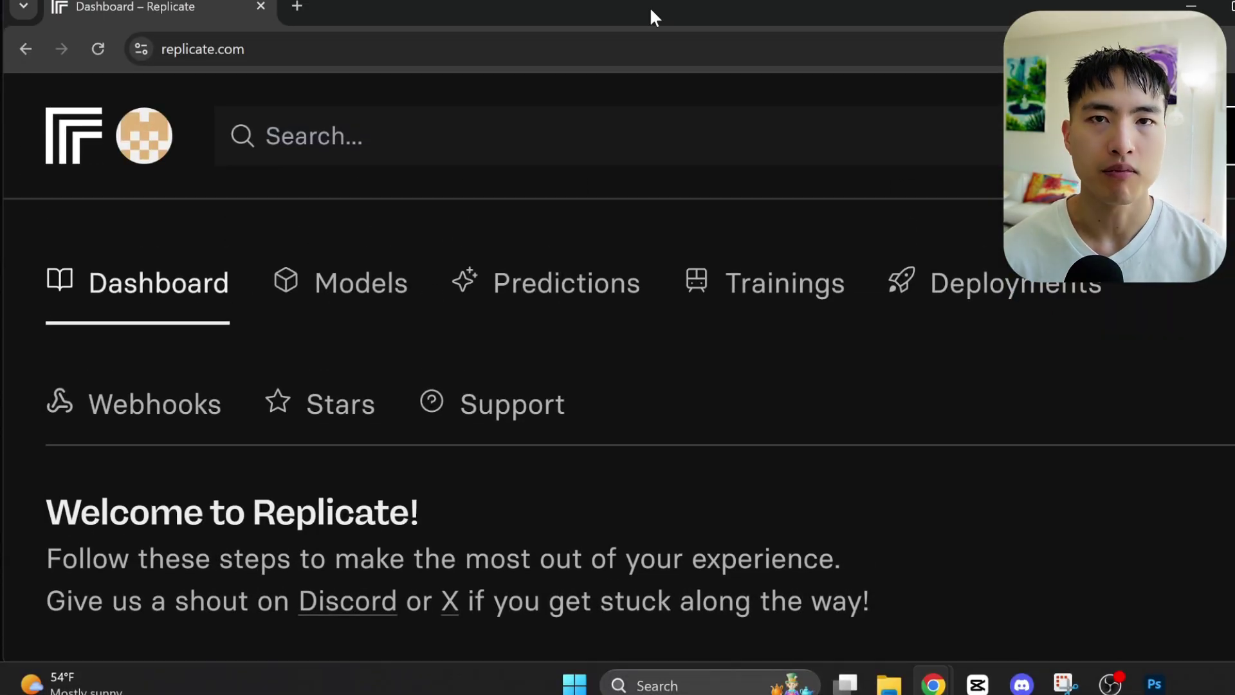
Search Replicate for 'ostris' and open the flux-dev-lora-trainer model's training form, enlarged for reading.
left_click(582, 135)
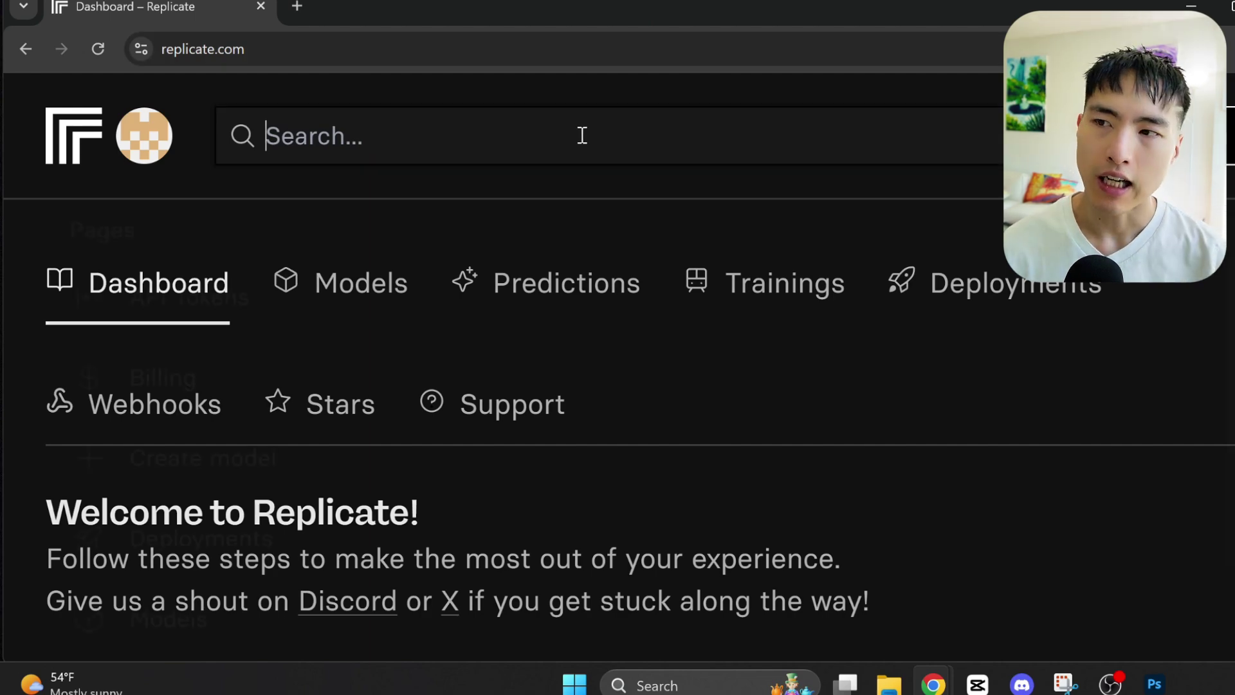
type("ostris")
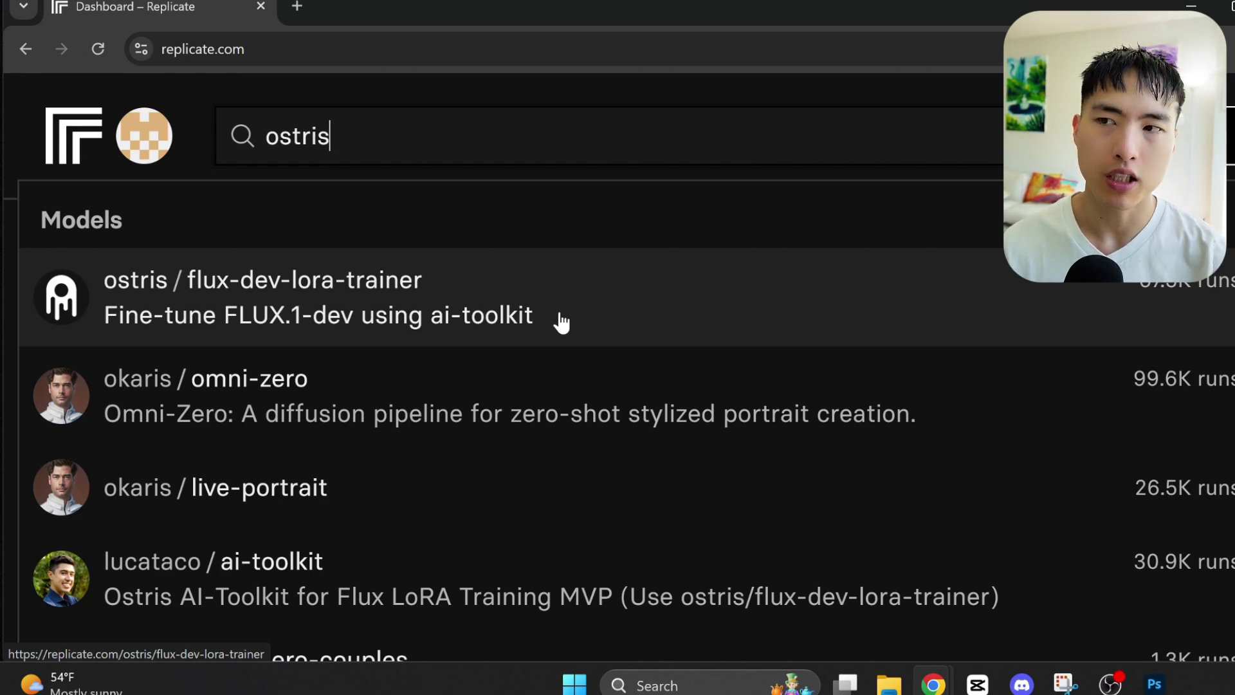
left_click(561, 322)
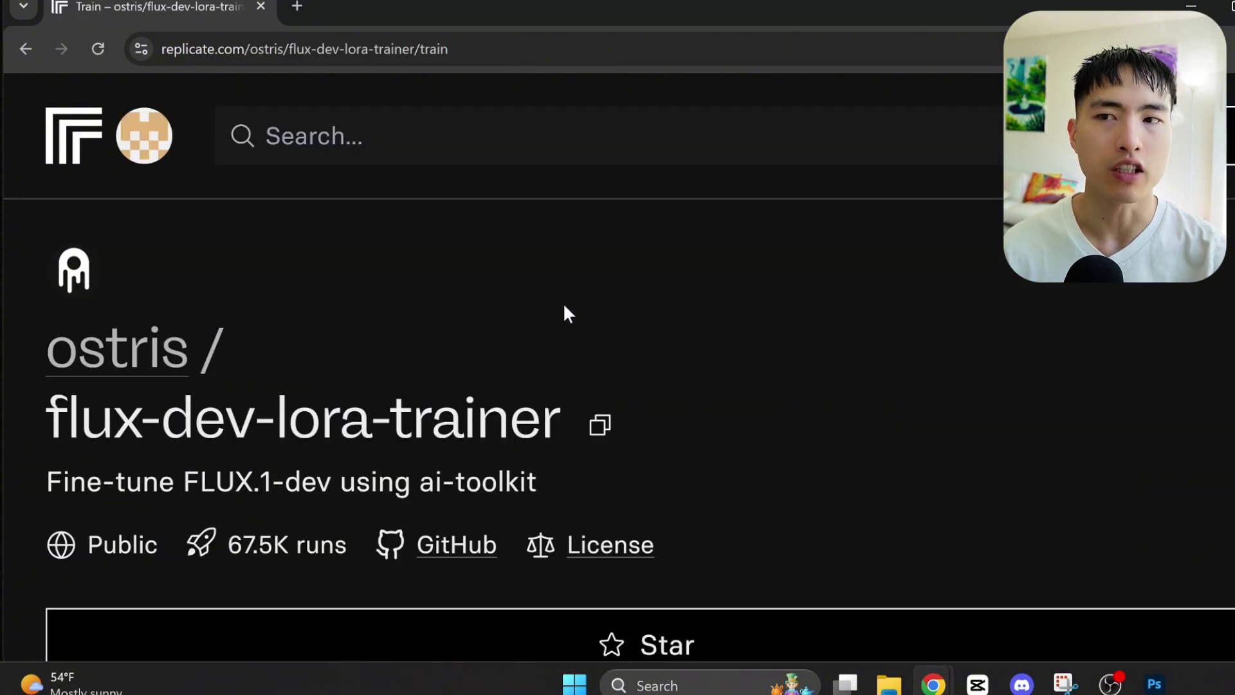
scroll(816, 256, "down", 5)
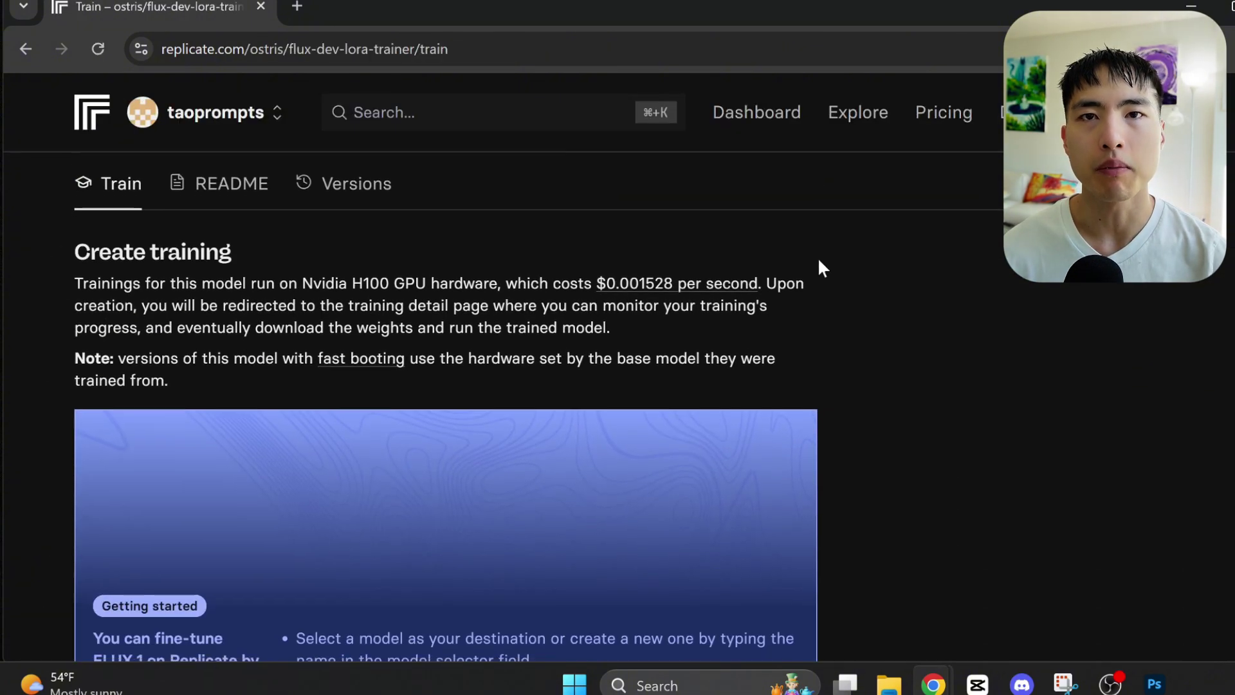
scroll(926, 327, "down", 5)
key("ctrl+plus")
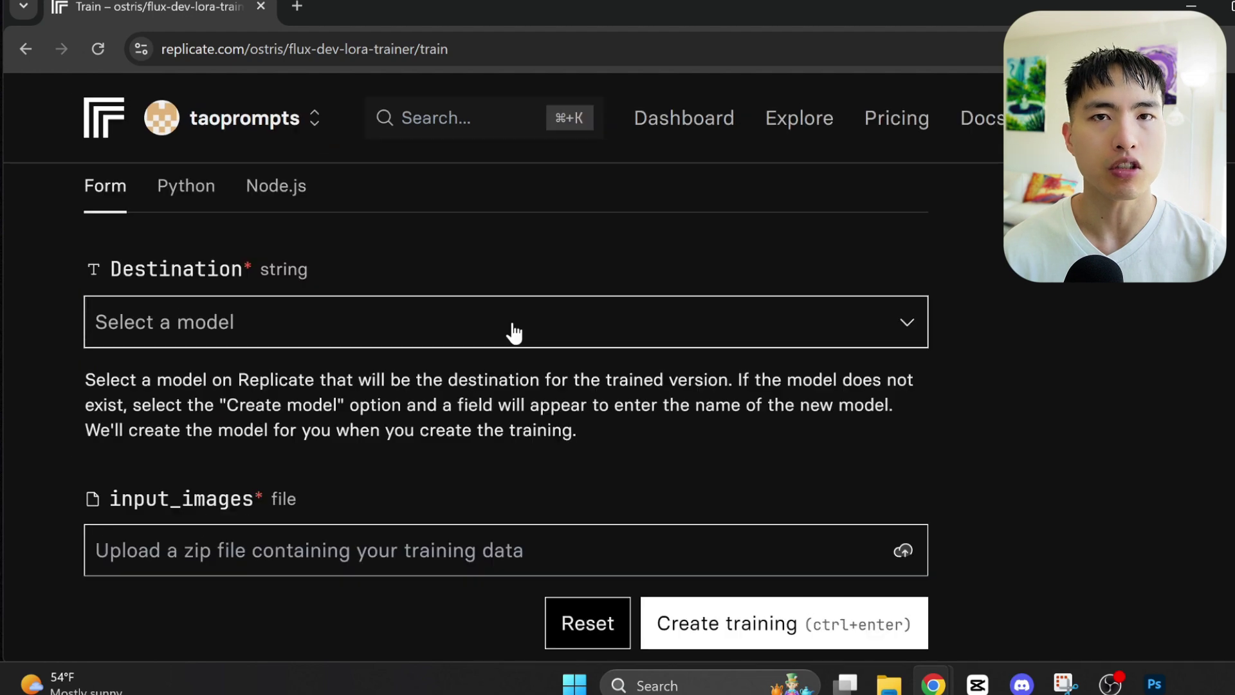
Create a new destination model named tao_movie and make it private.
left_click(514, 328)
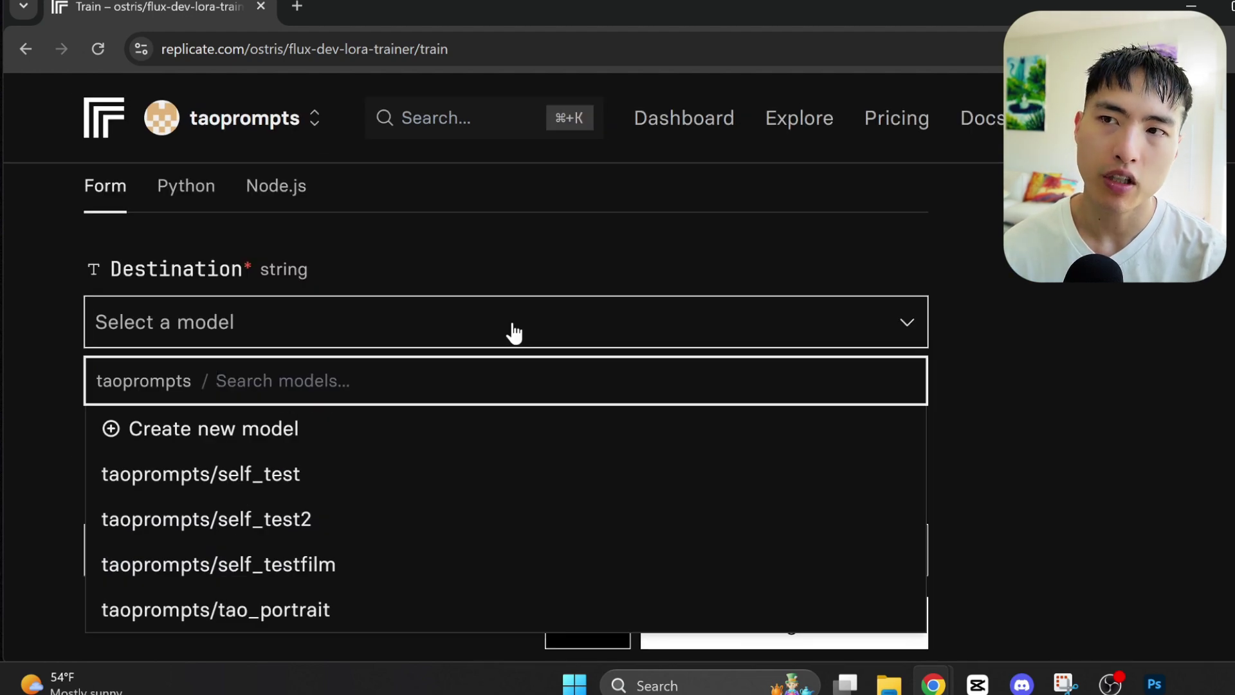
type("tao_movie")
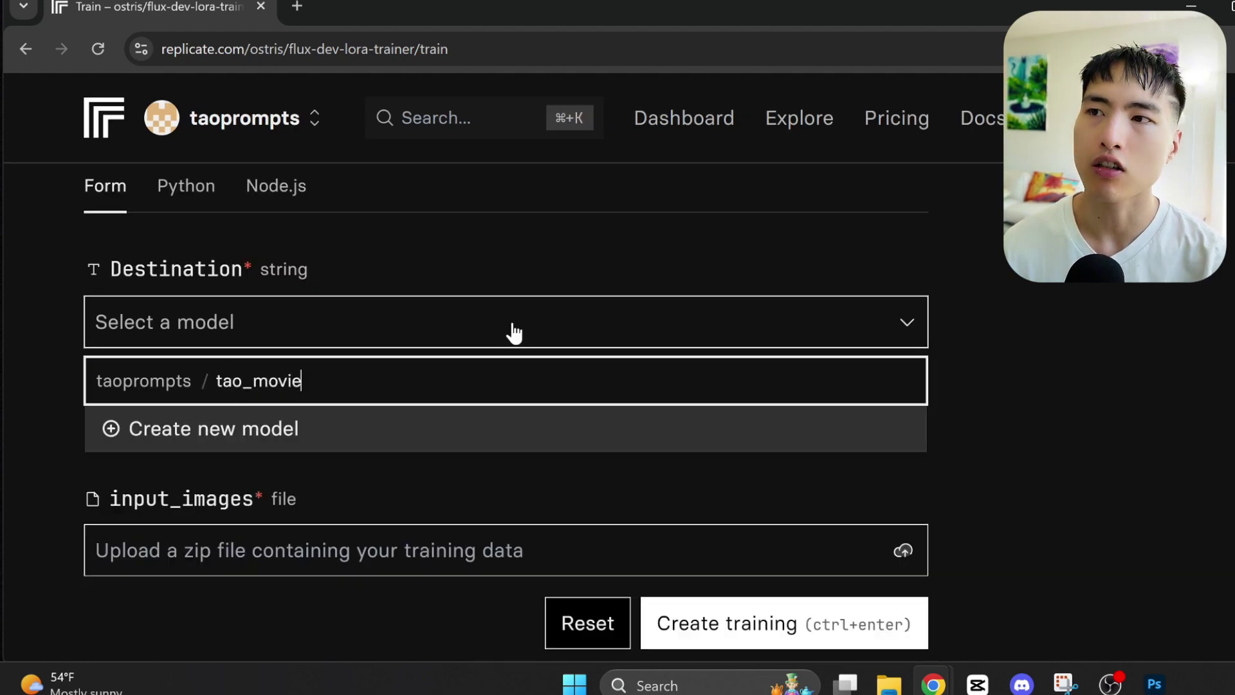
left_click(503, 429)
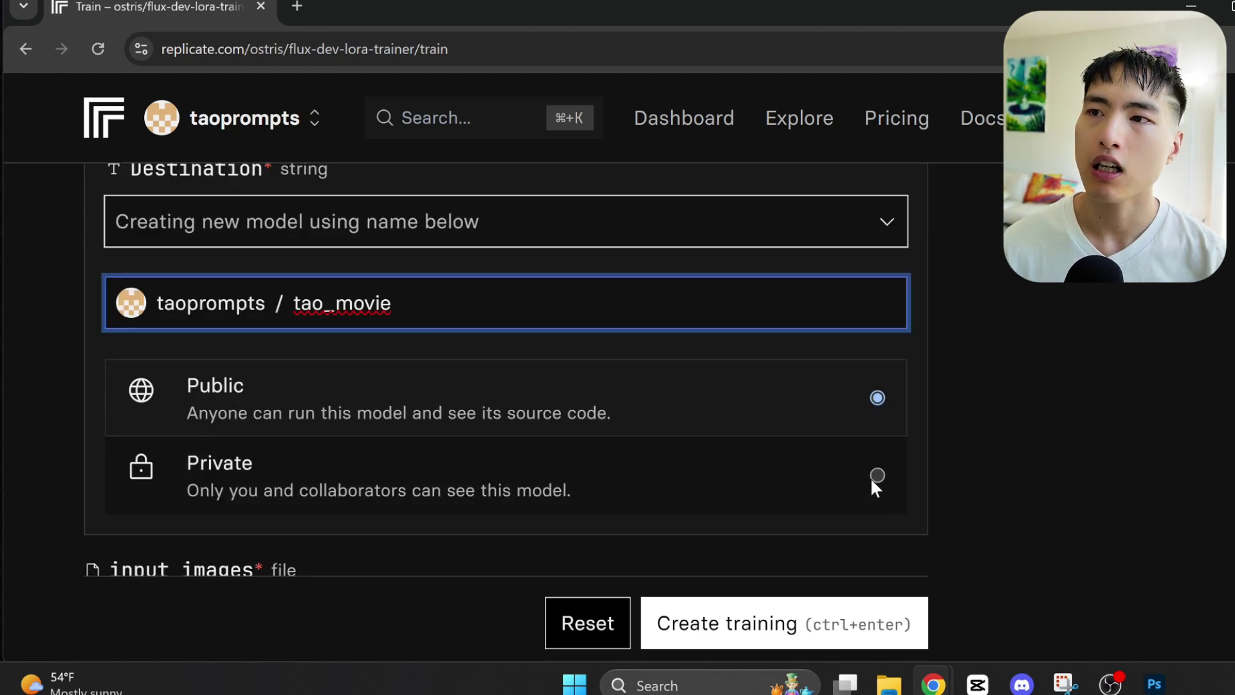
left_click(876, 477)
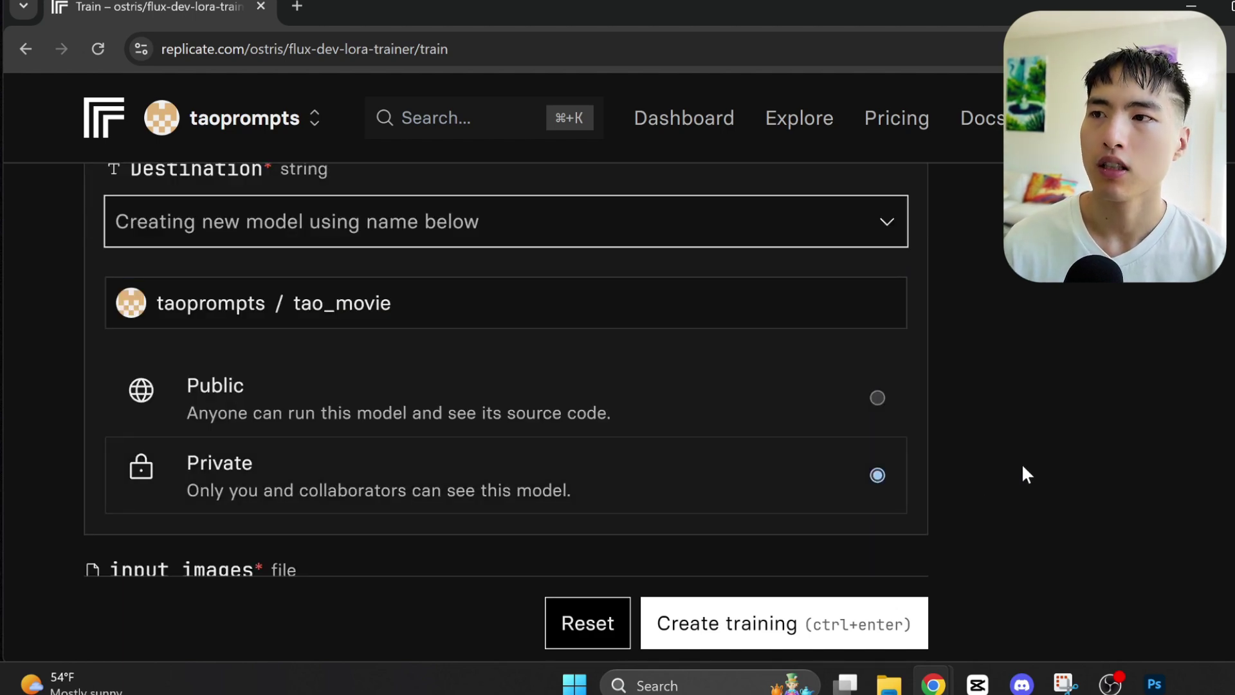
scroll(1026, 474, "down", 5)
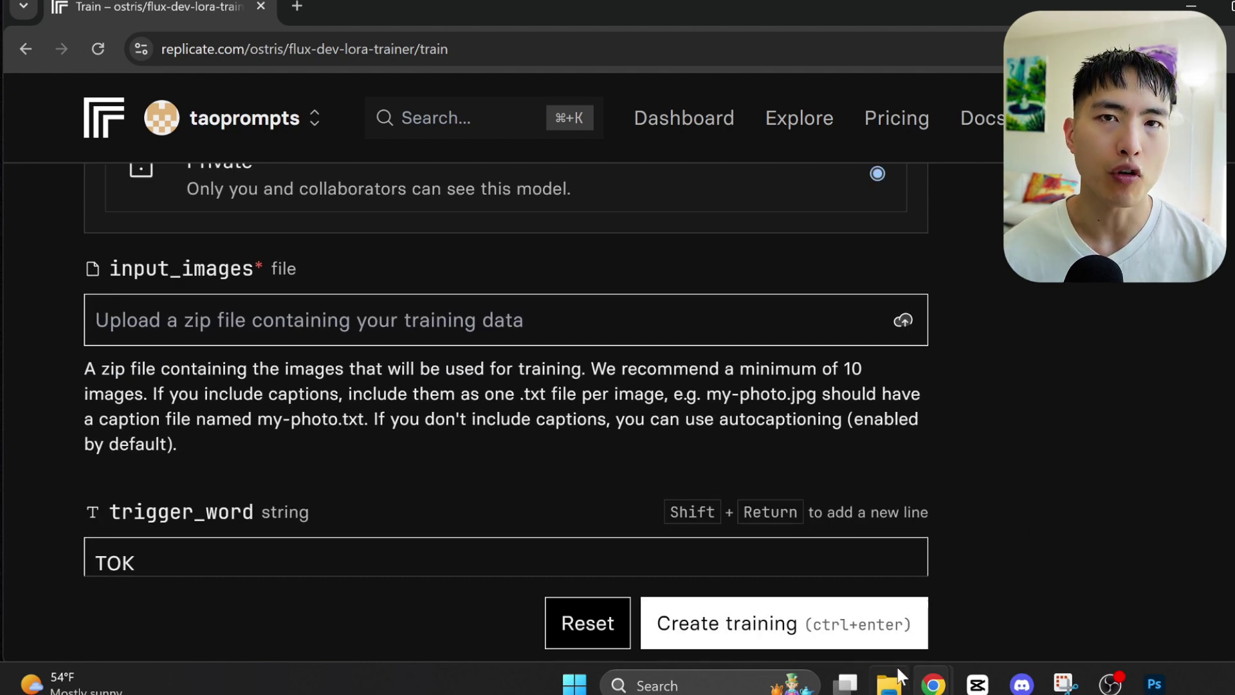
Upload tao_data.zip from File Explorer as the training input images.
left_click(888, 683)
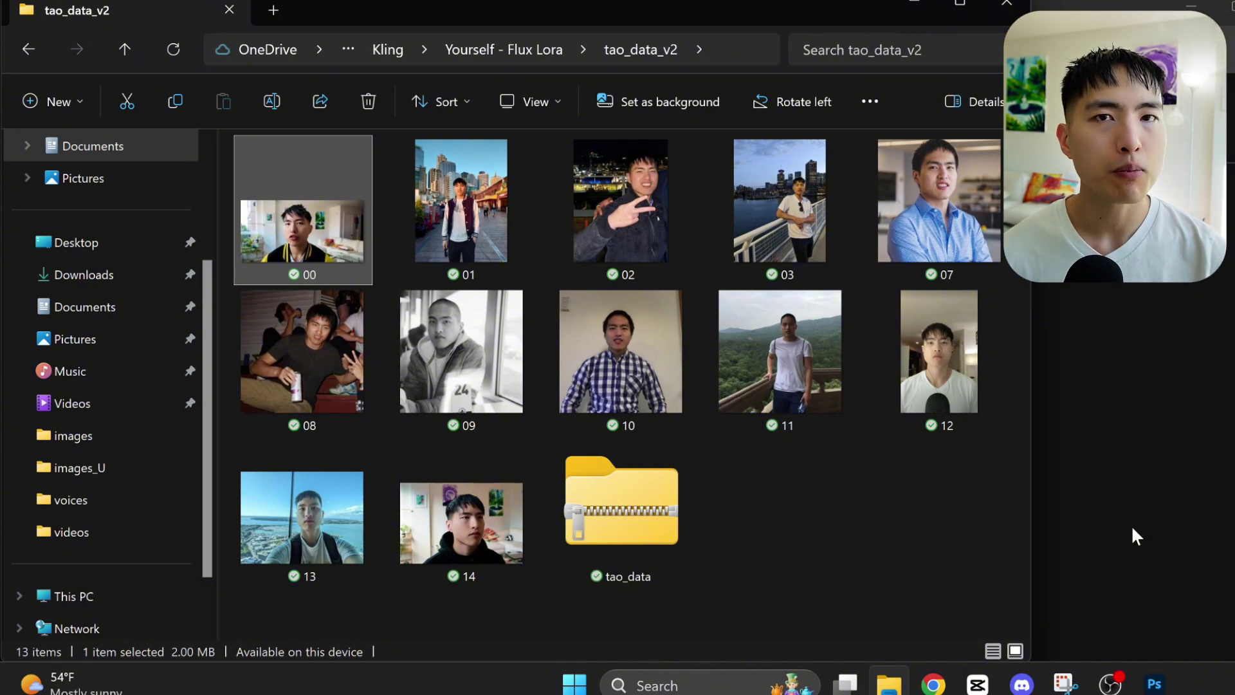
left_click_drag(620, 505, 609, 553)
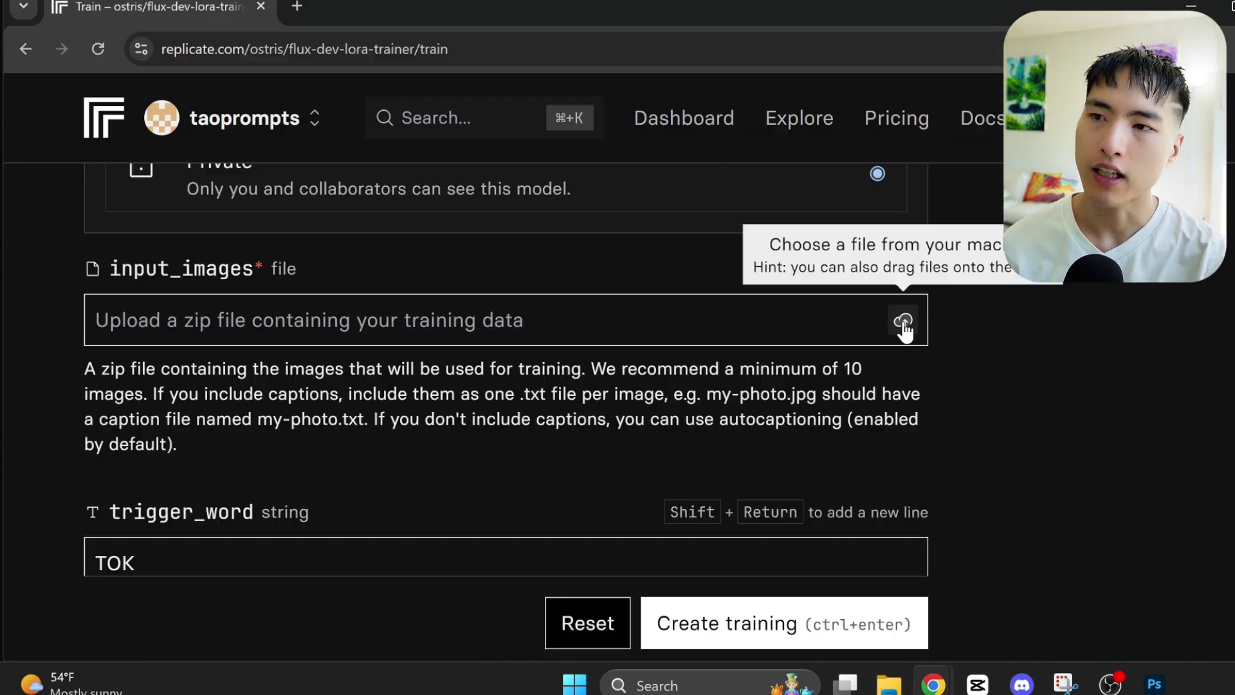
left_click(904, 321)
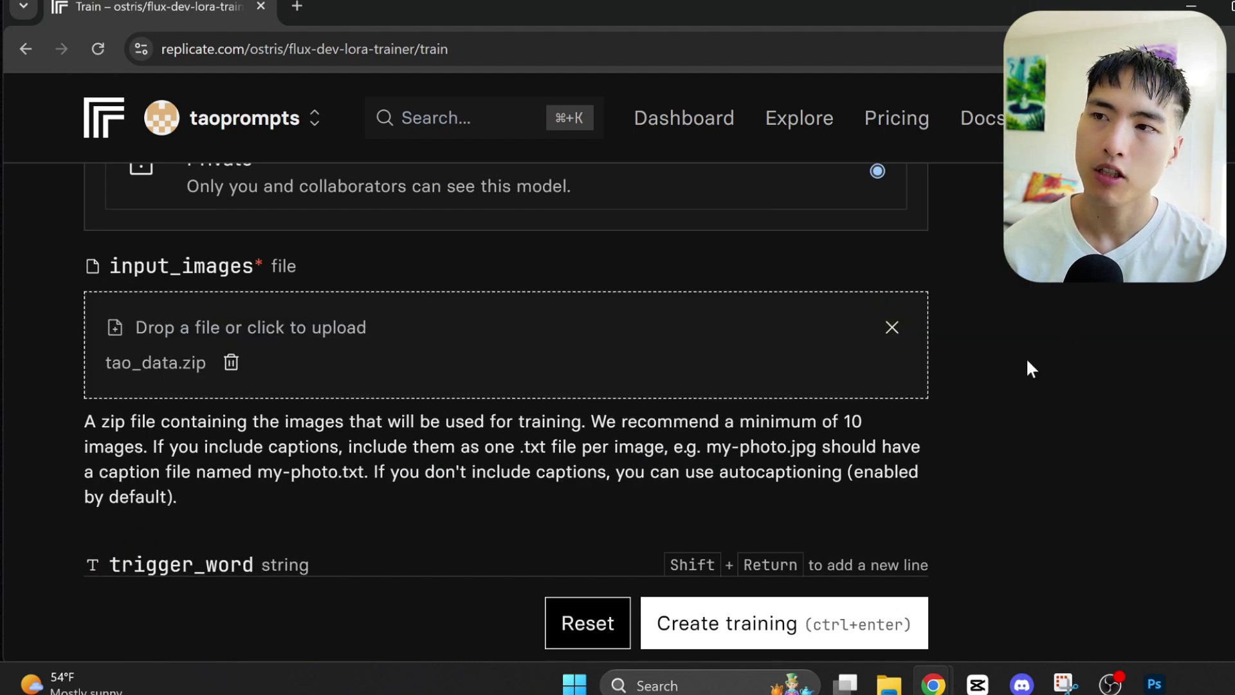
scroll(1025, 356, "down", 5)
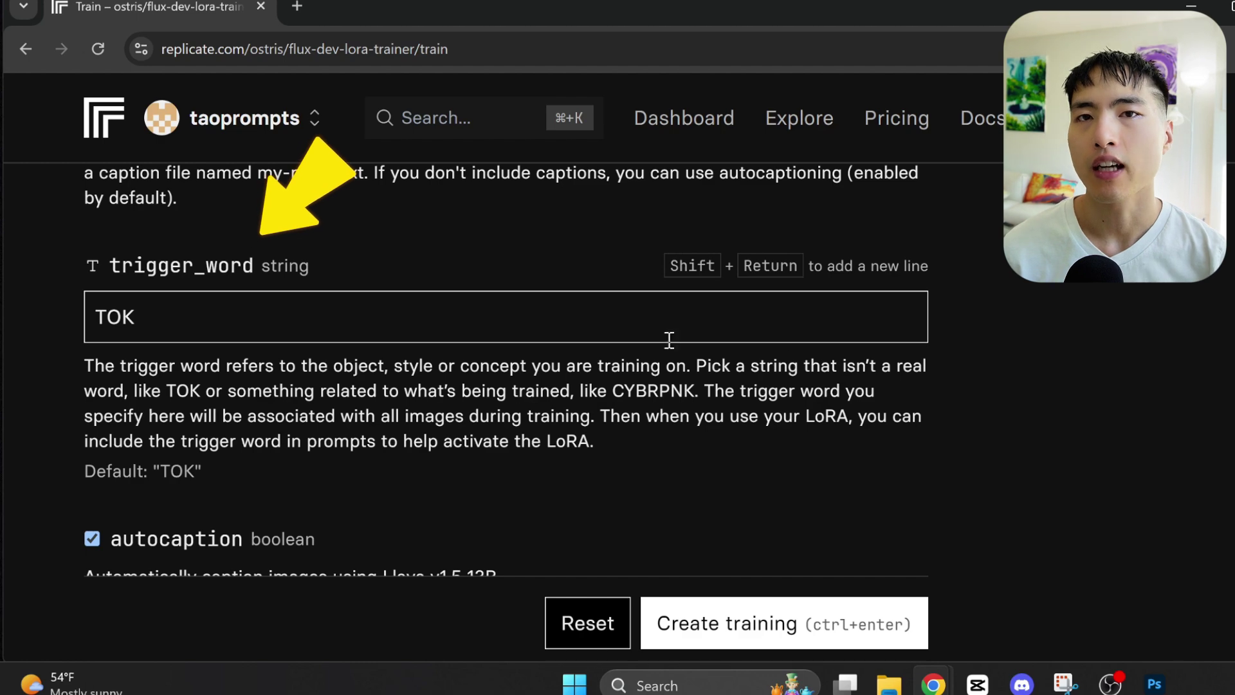
Replace trigger word TOK with TOPRT and set the caption prefix to 'photo of an asian man'.
left_click_drag(599, 329, 29, 303)
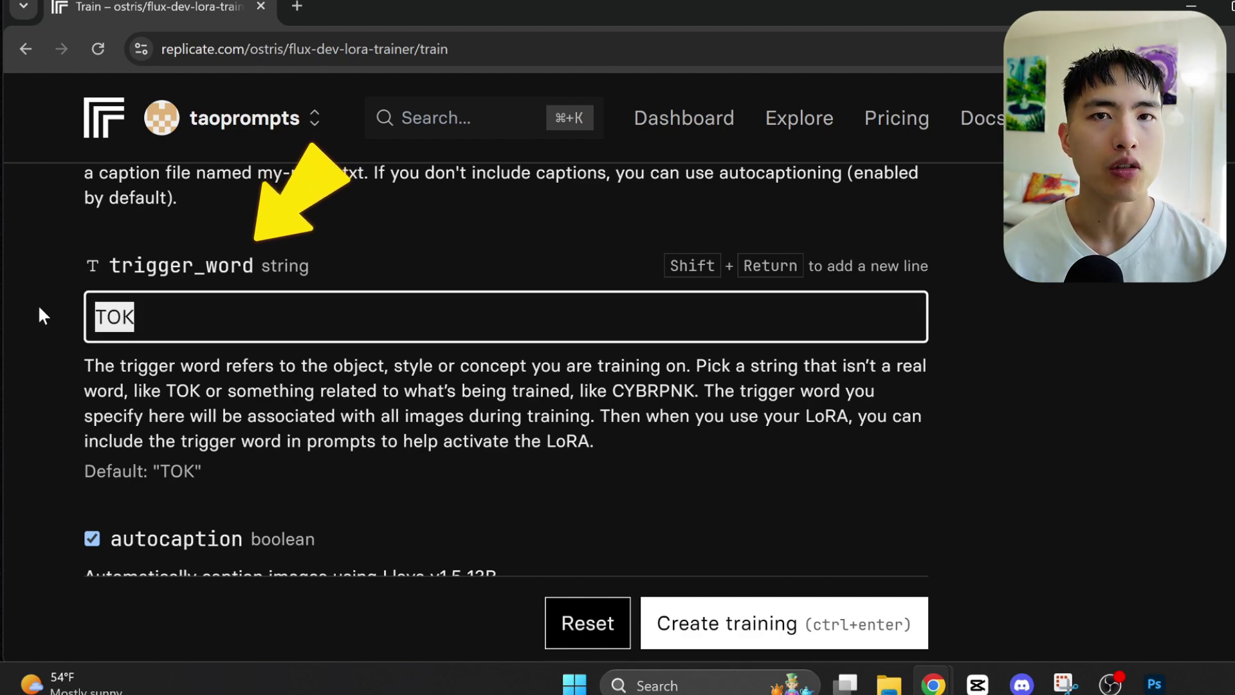
type("TOPRT")
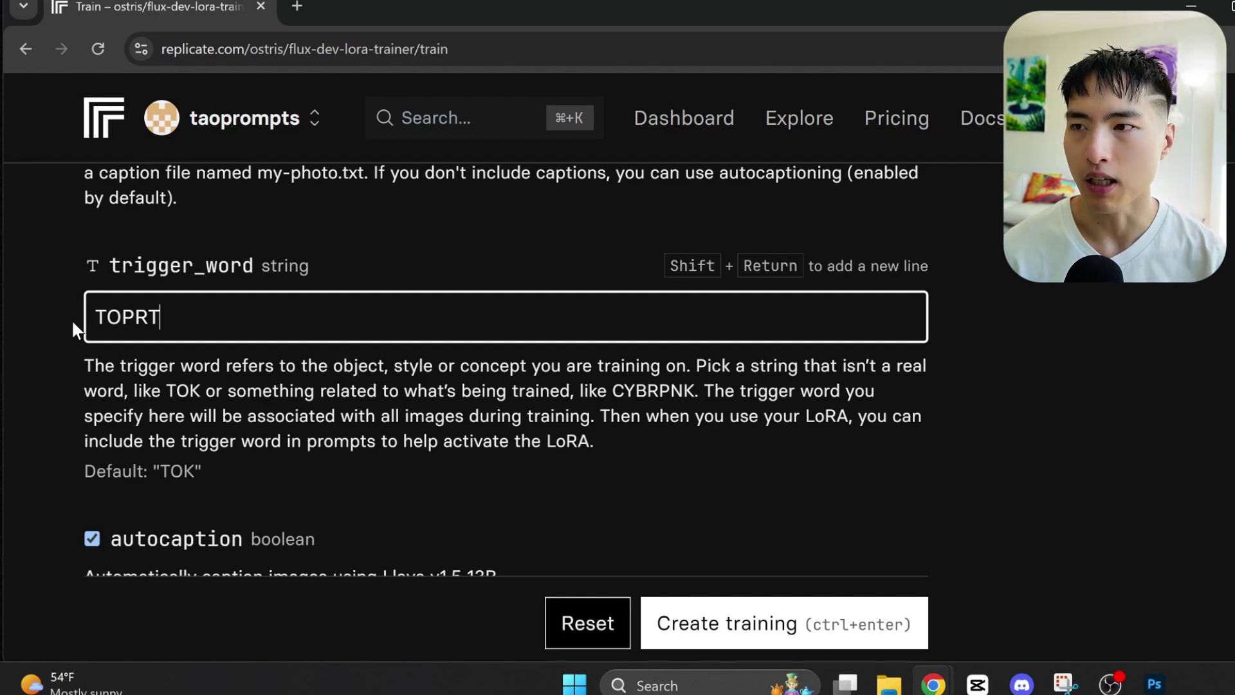
scroll(651, 409, "down", 5)
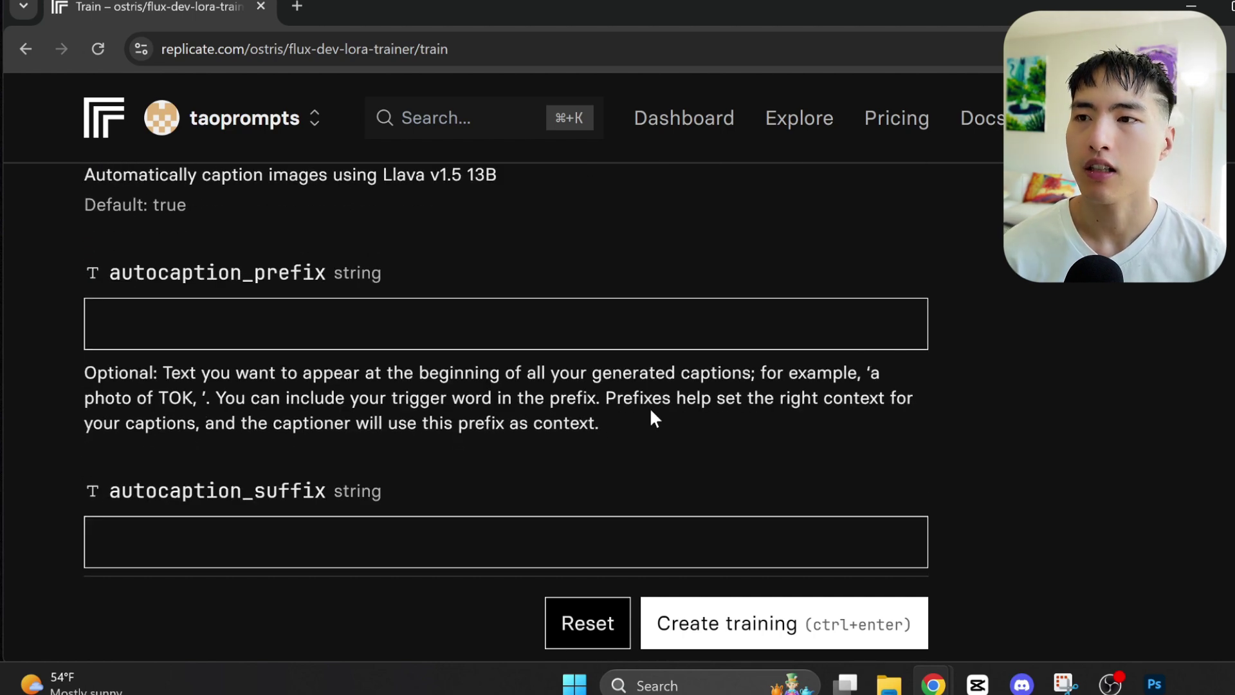
left_click(565, 330)
type("photo of an asian man")
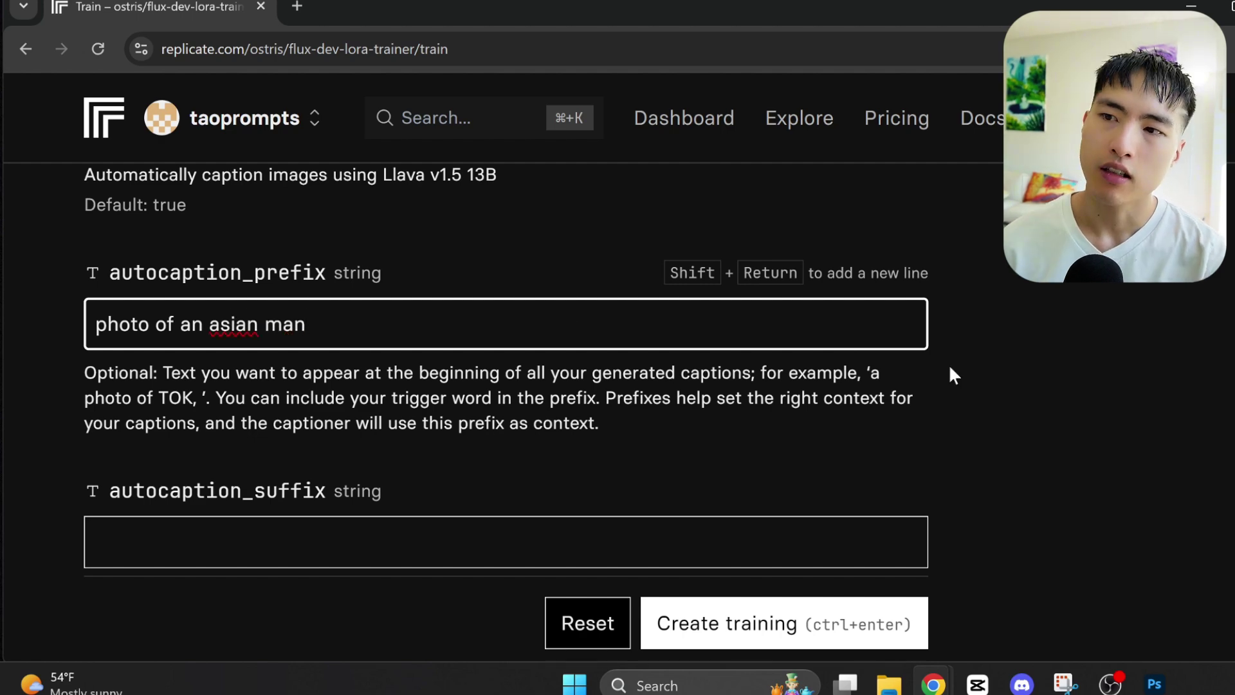
scroll(949, 367, "down", 5)
Raise lora_rank from its default 16 to 29 on the training form.
scroll(952, 370, "down", 4)
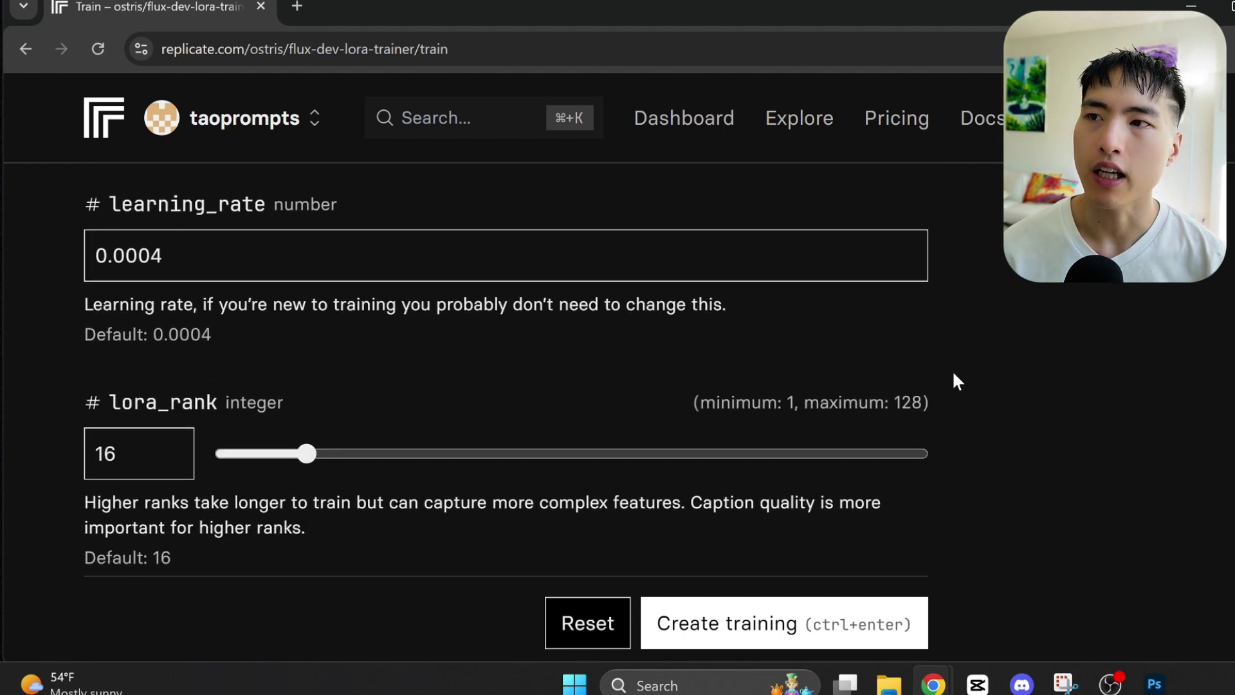
scroll(955, 379, "down", 2)
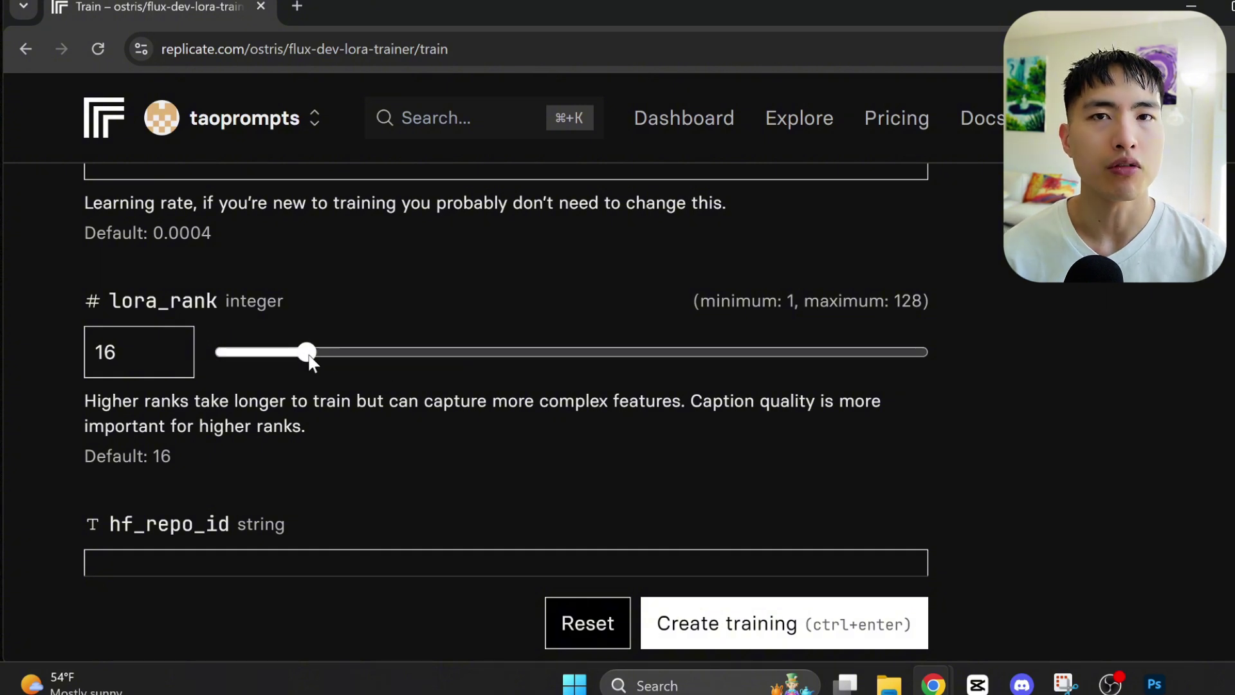
left_click_drag(309, 358, 378, 363)
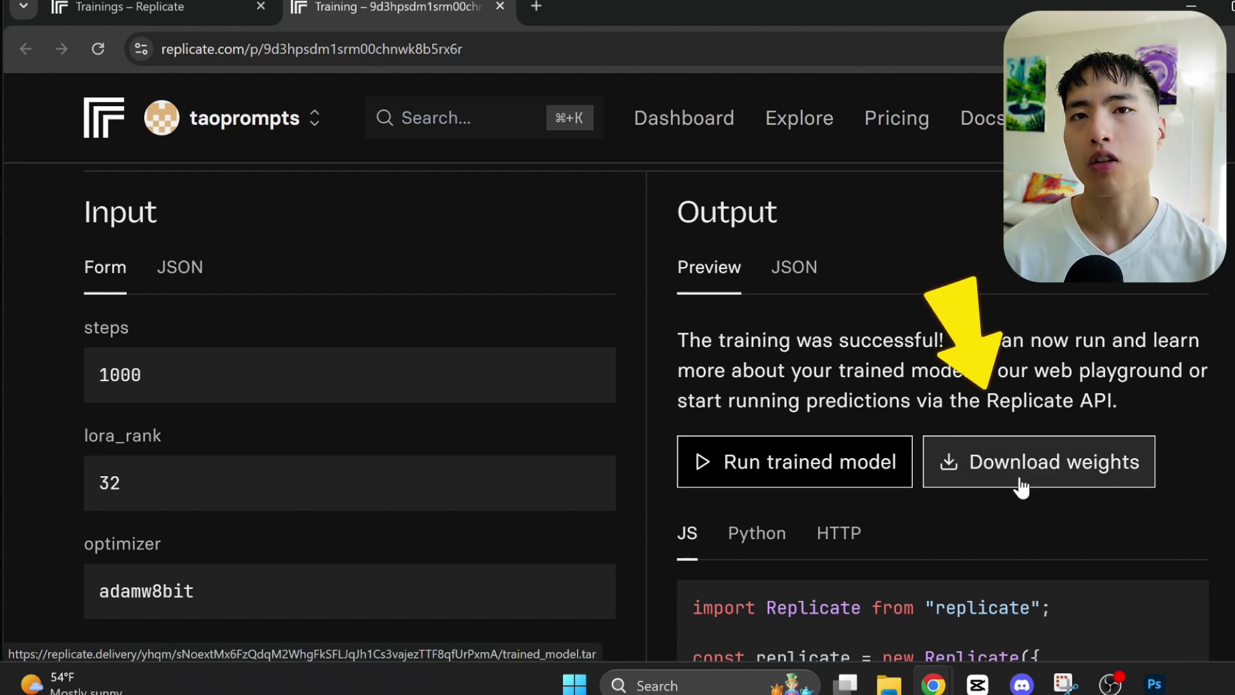
Open the trained model and enter the storm-trooper portrait prompt beginning with 'photo'.
left_click(807, 493)
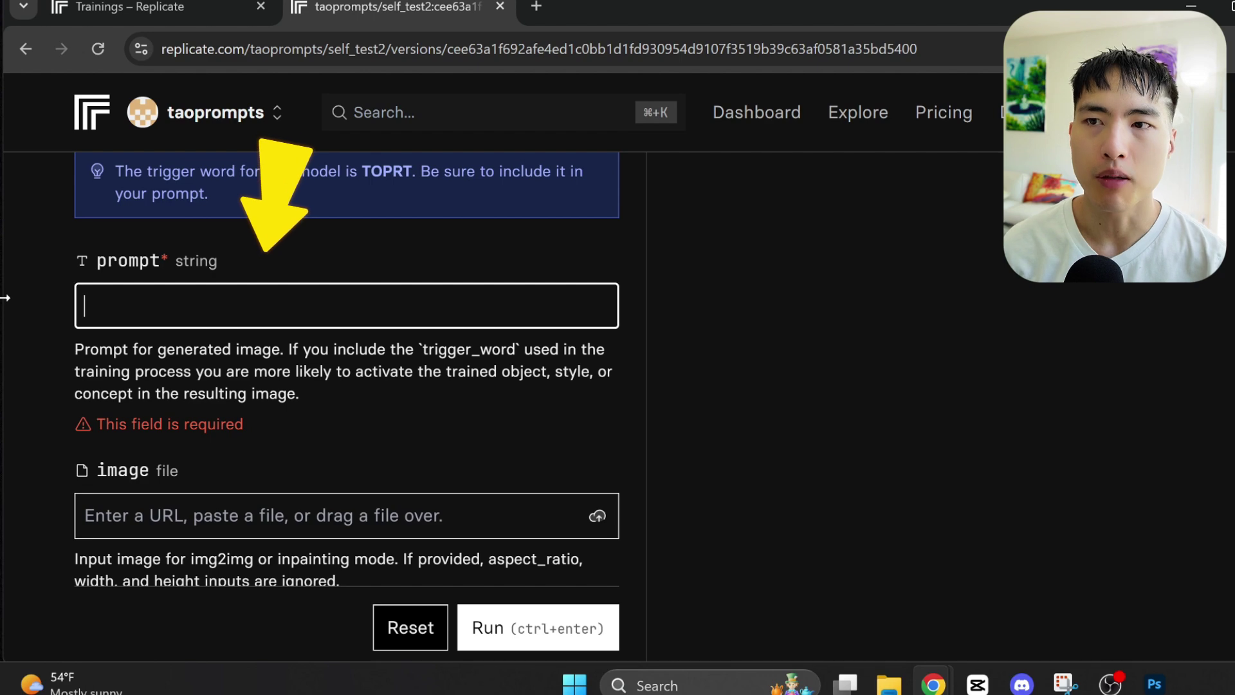
type("photo")
type("of a TOPRT asian man wearing a futuristic white suit. He is in a modern white room. On the left is a storm trooper and on the right is a storm trooper.")
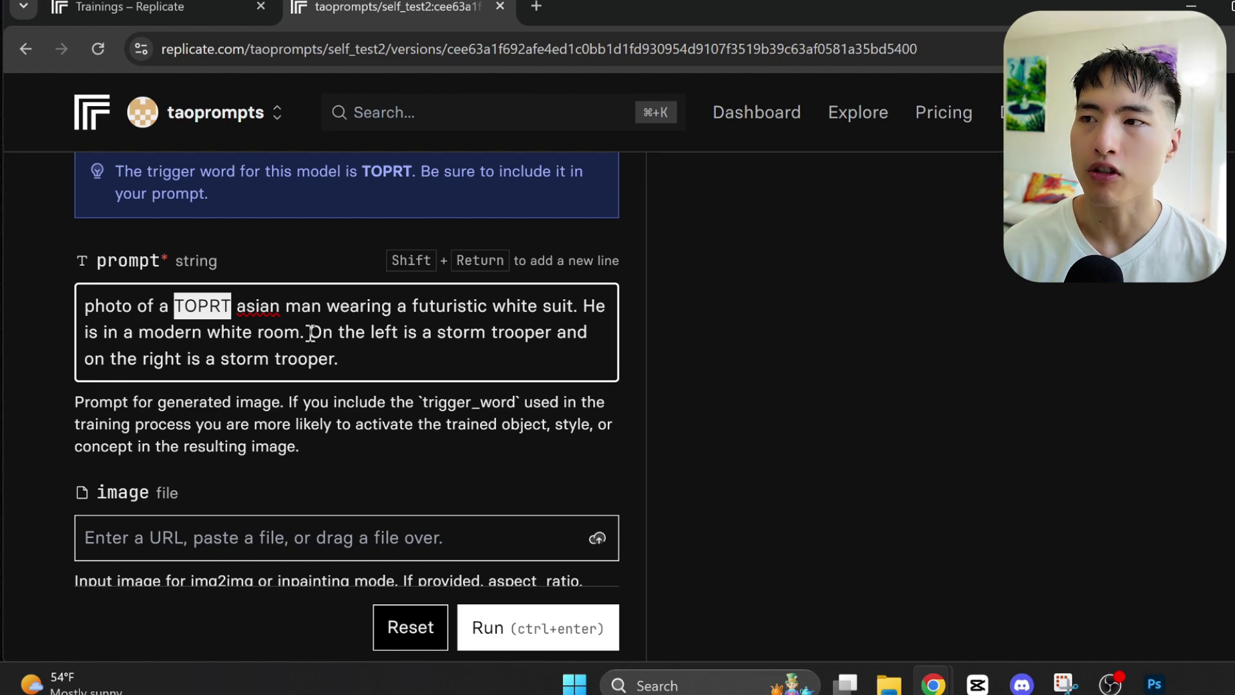
left_click_drag(310, 333, 340, 360)
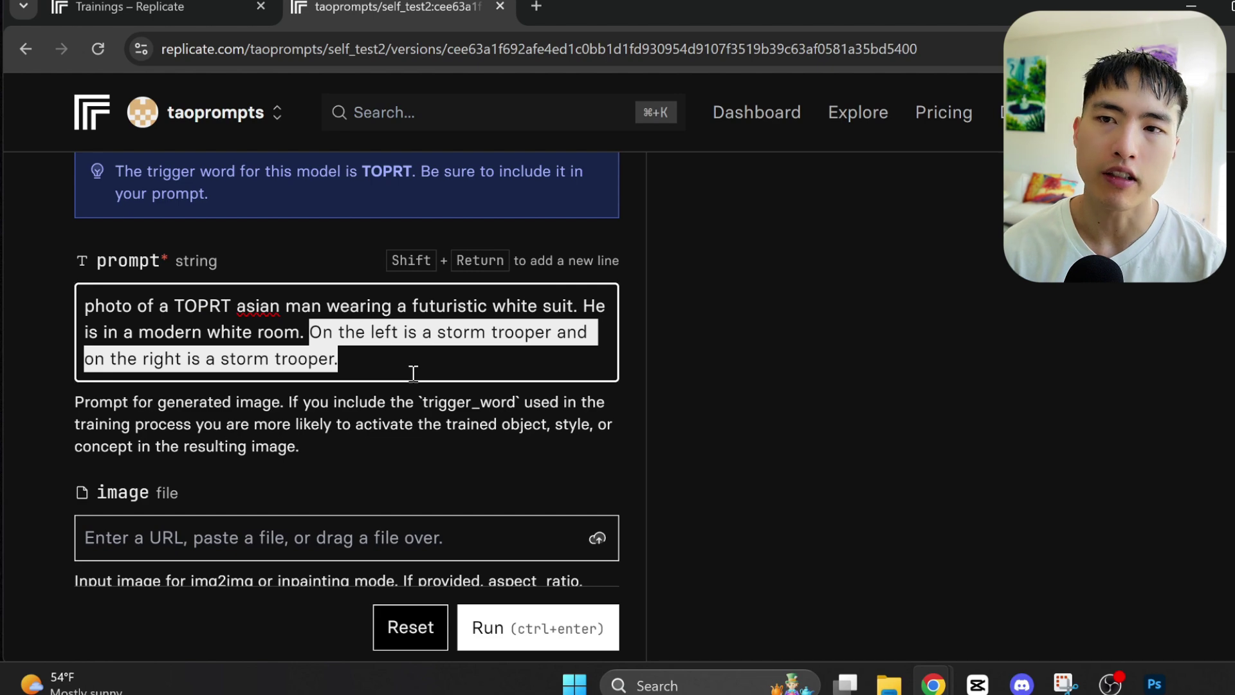
Set 16:9 aspect ratio, 4 outputs and 40 inference steps, then run the generation.
scroll(496, 257, "down", 6)
left_click(496, 249)
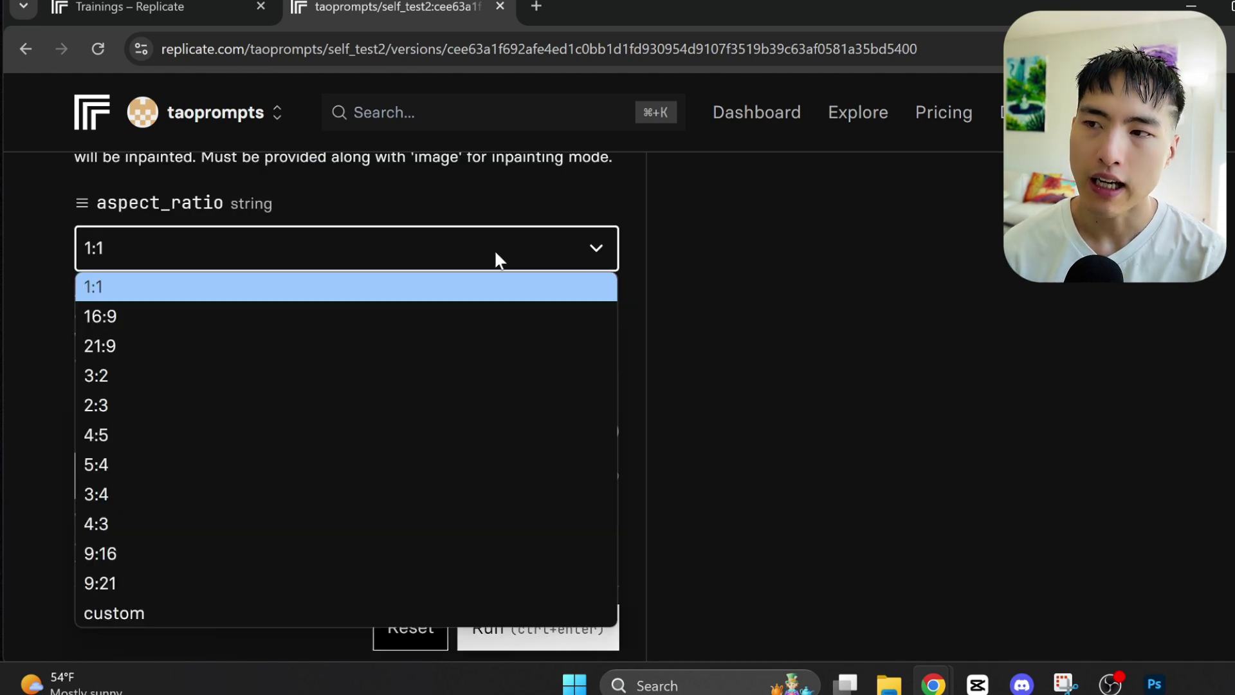
left_click(484, 316)
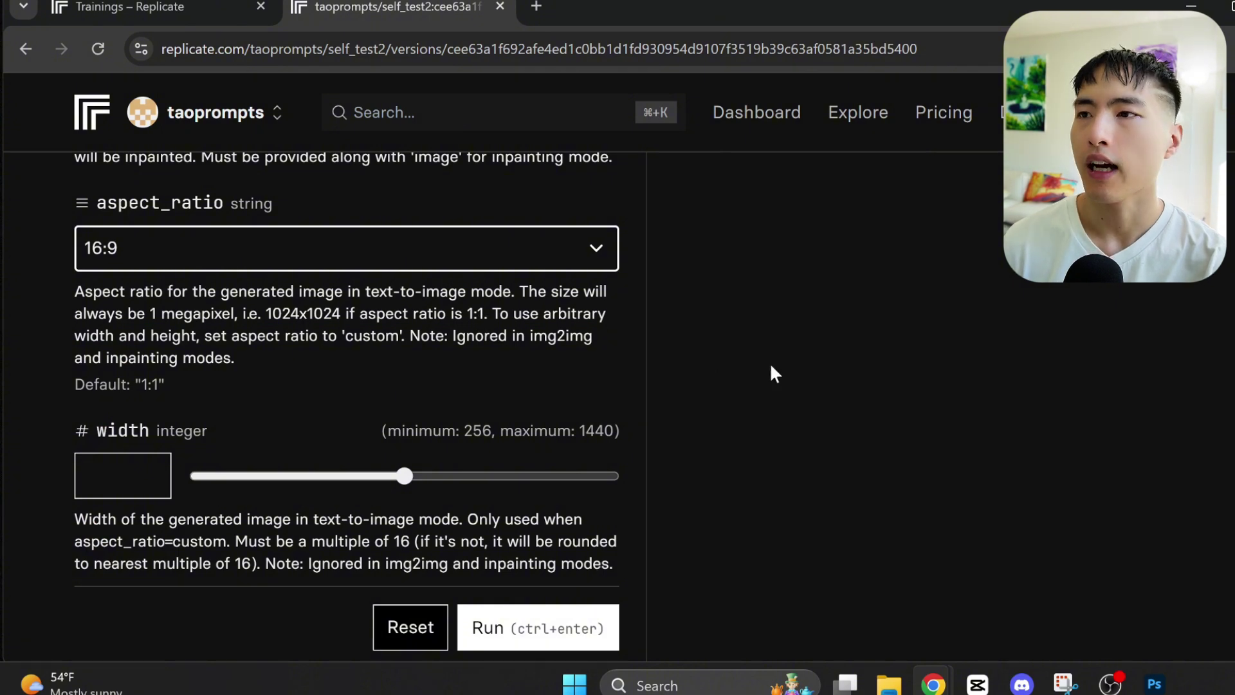
scroll(215, 447, "down", 6)
left_click_drag(201, 436, 641, 449)
scroll(755, 393, "down", 3)
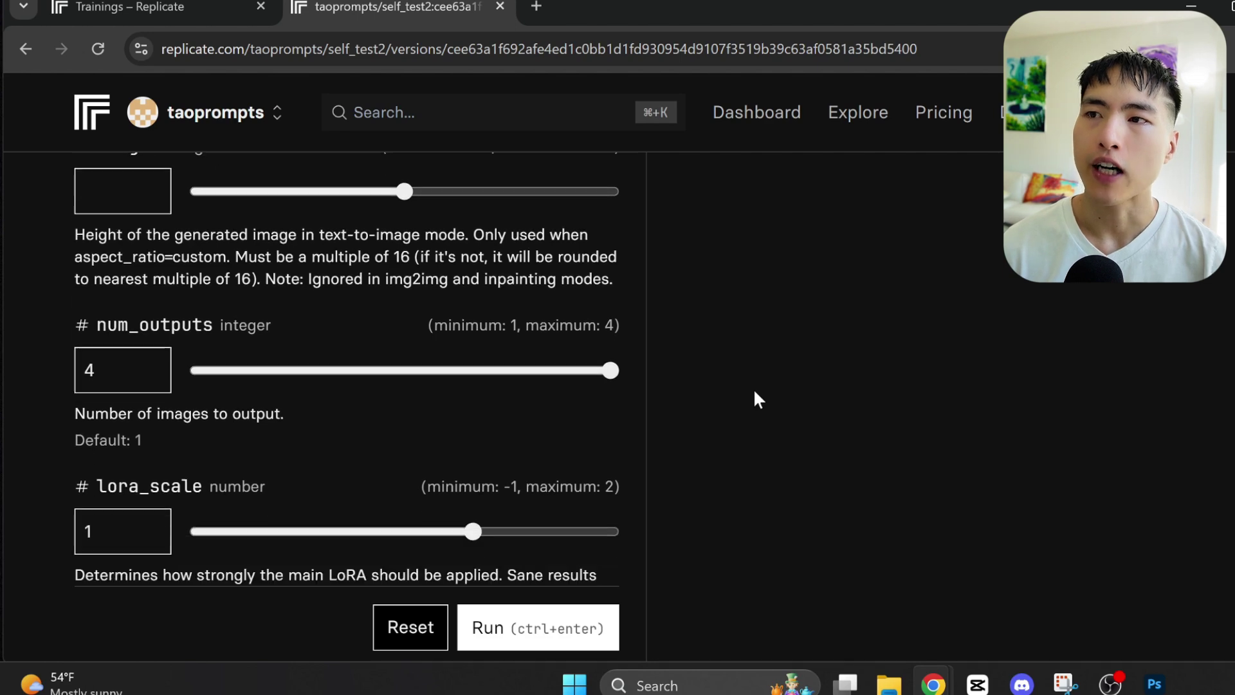
scroll(705, 397, "down", 3)
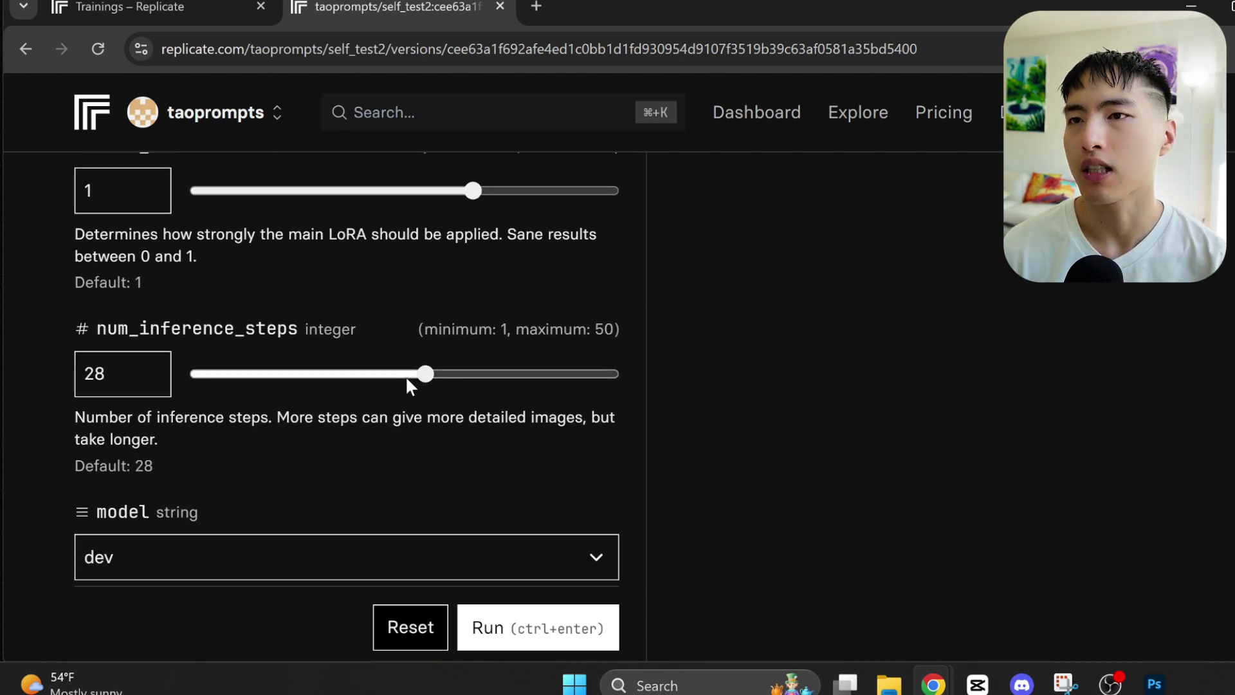
left_click_drag(441, 381, 526, 391)
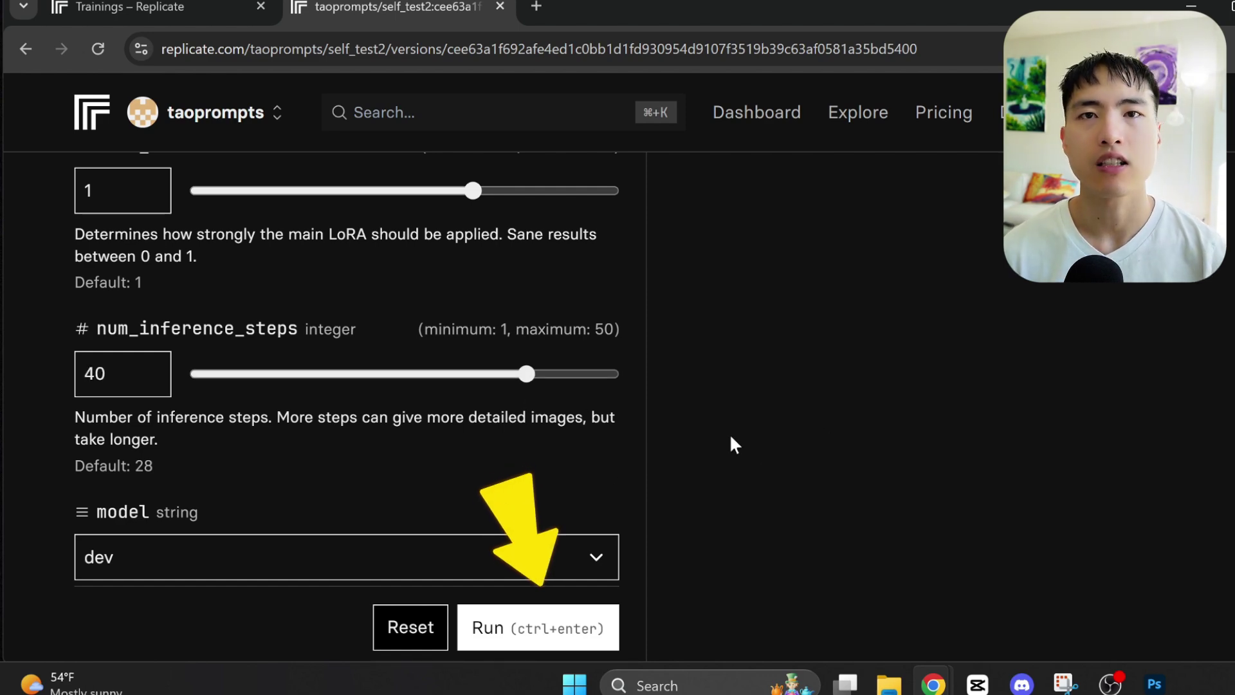
left_click(528, 654)
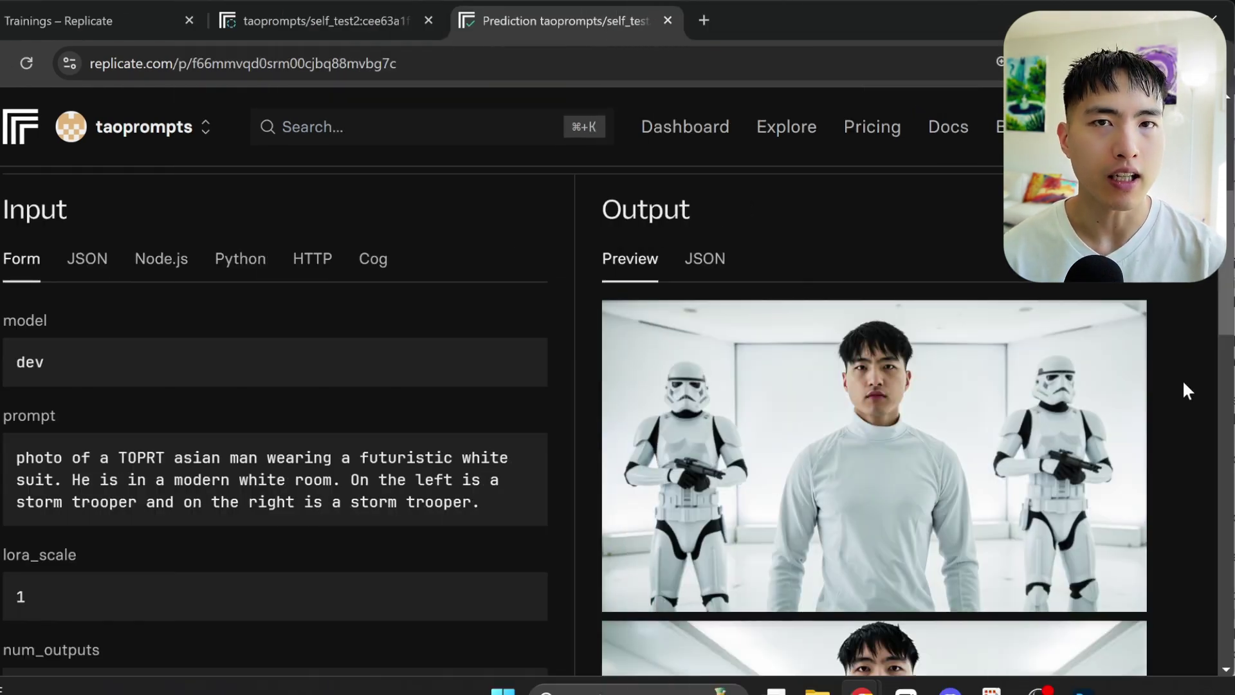
Scroll through the generated white-suit storm-trooper portraits and their run parameters.
scroll(1184, 383, "down", 5)
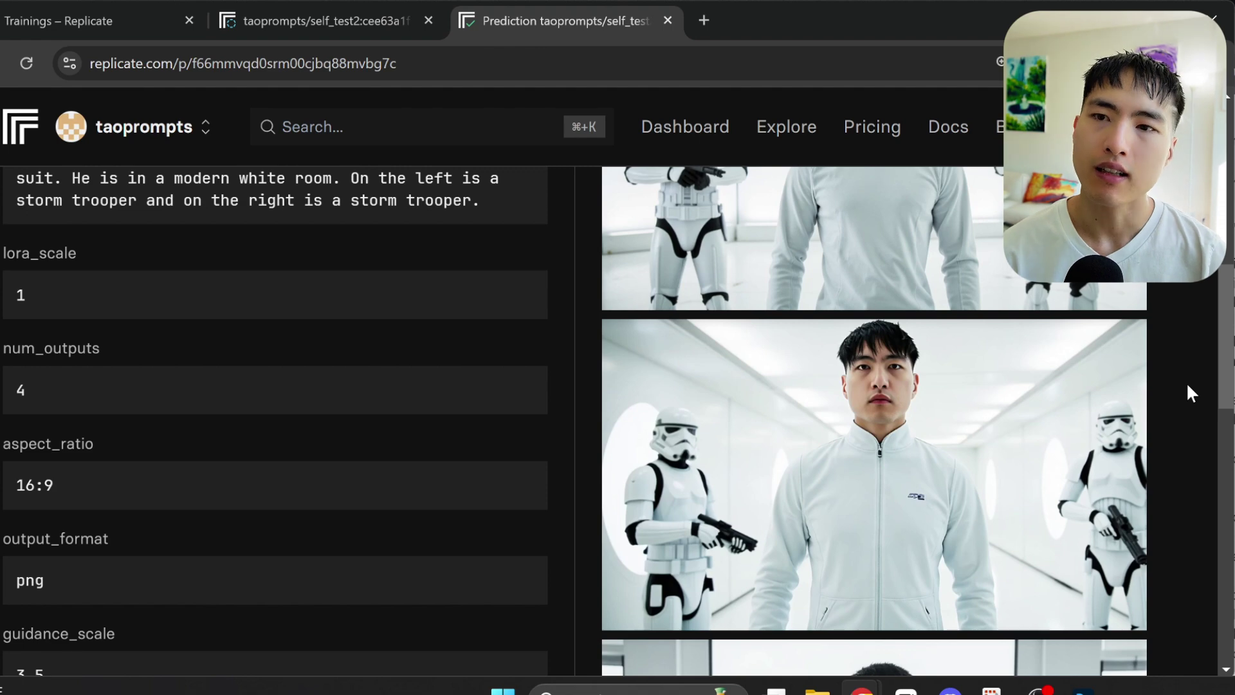
scroll(1189, 387, "down", 5)
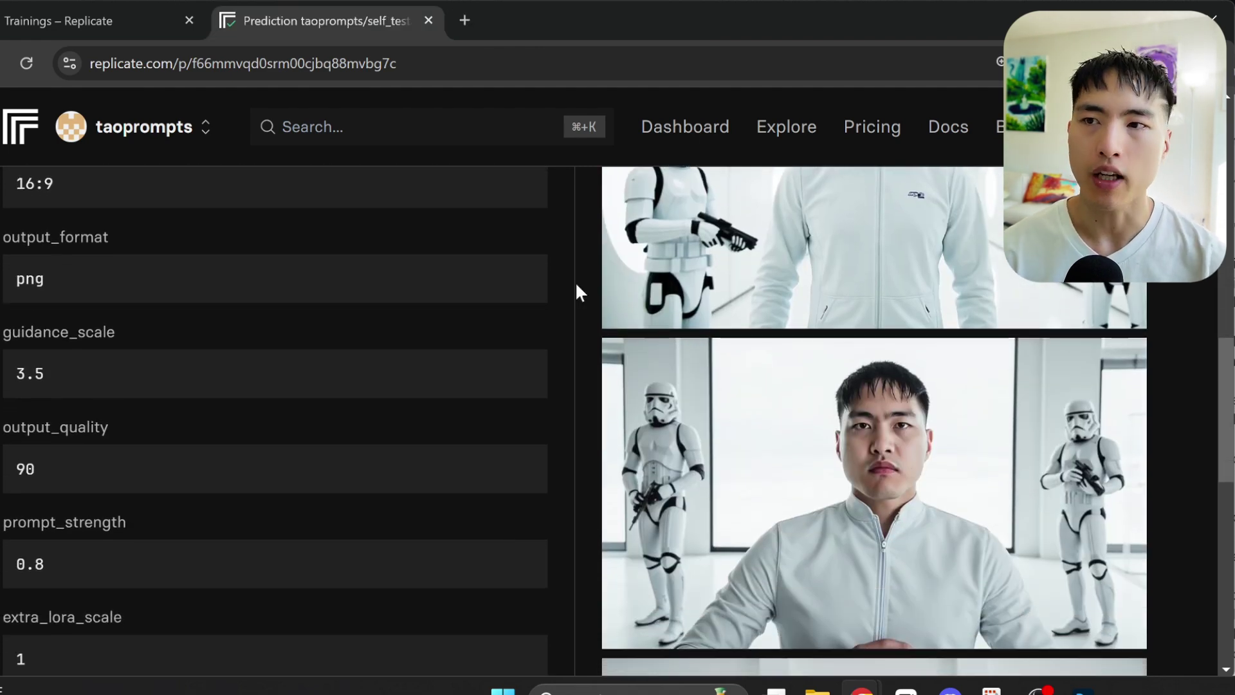
scroll(575, 280, "down", 7)
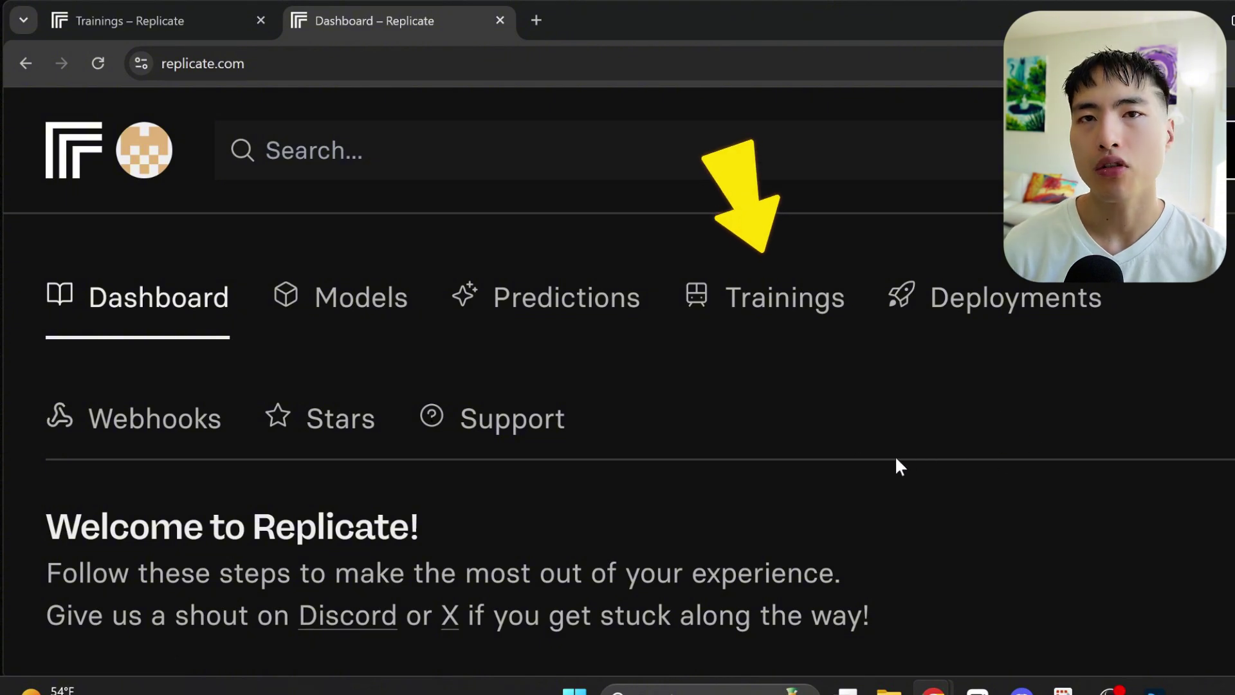
Open the Trainings list and the second succeeded flux-dev-lora-trainer training's details.
left_click(755, 316)
scroll(781, 331, "down", 10)
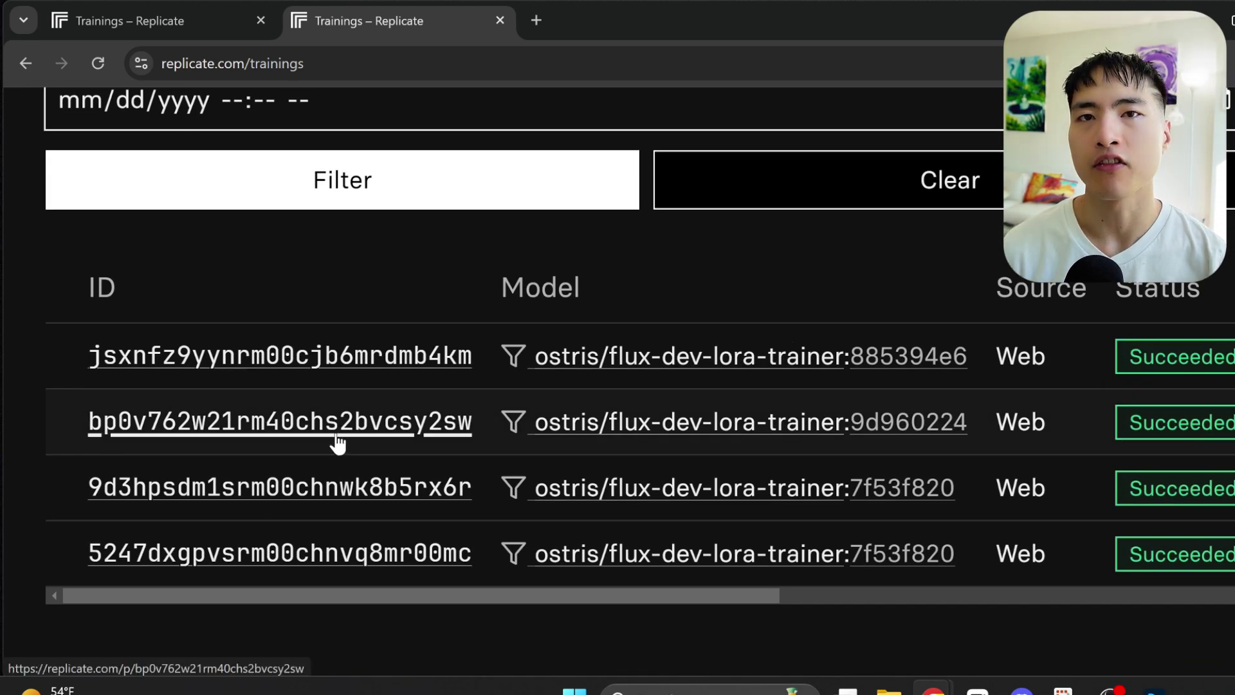
left_click(336, 437)
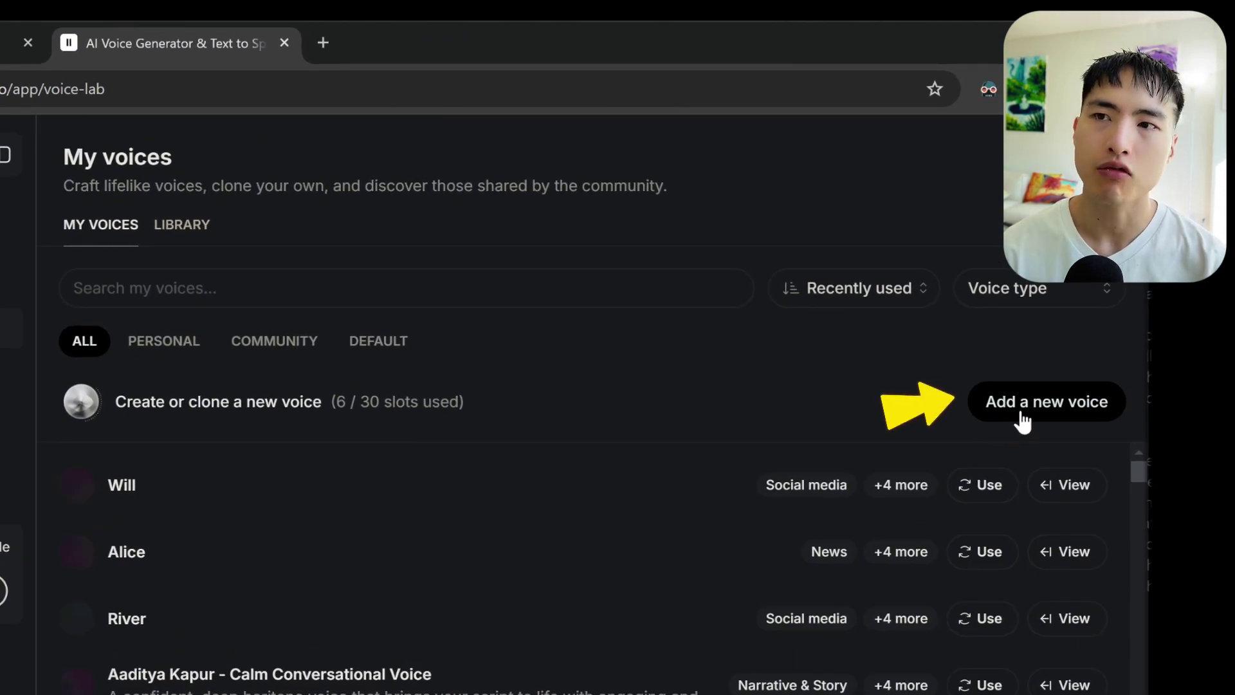
Start an Instant Voice Clone named instant voice using the Voice_InkIllustration MP3 sample.
left_click(1028, 415)
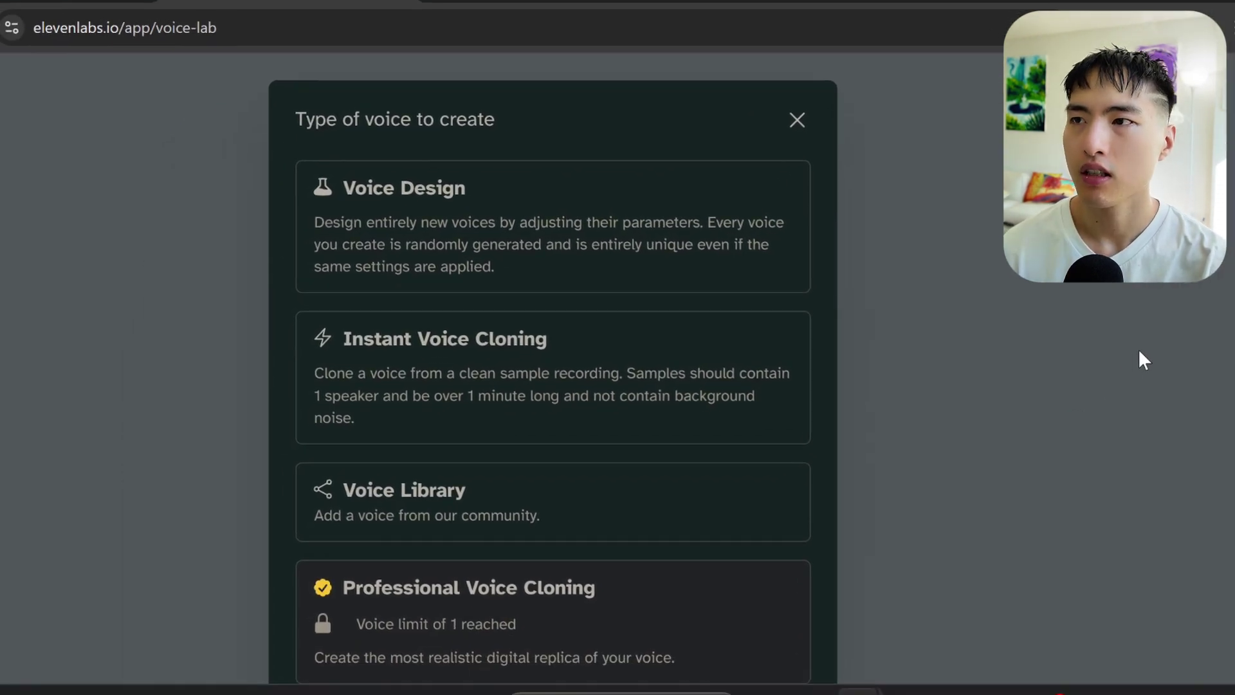
scroll(1137, 349, "down", 2)
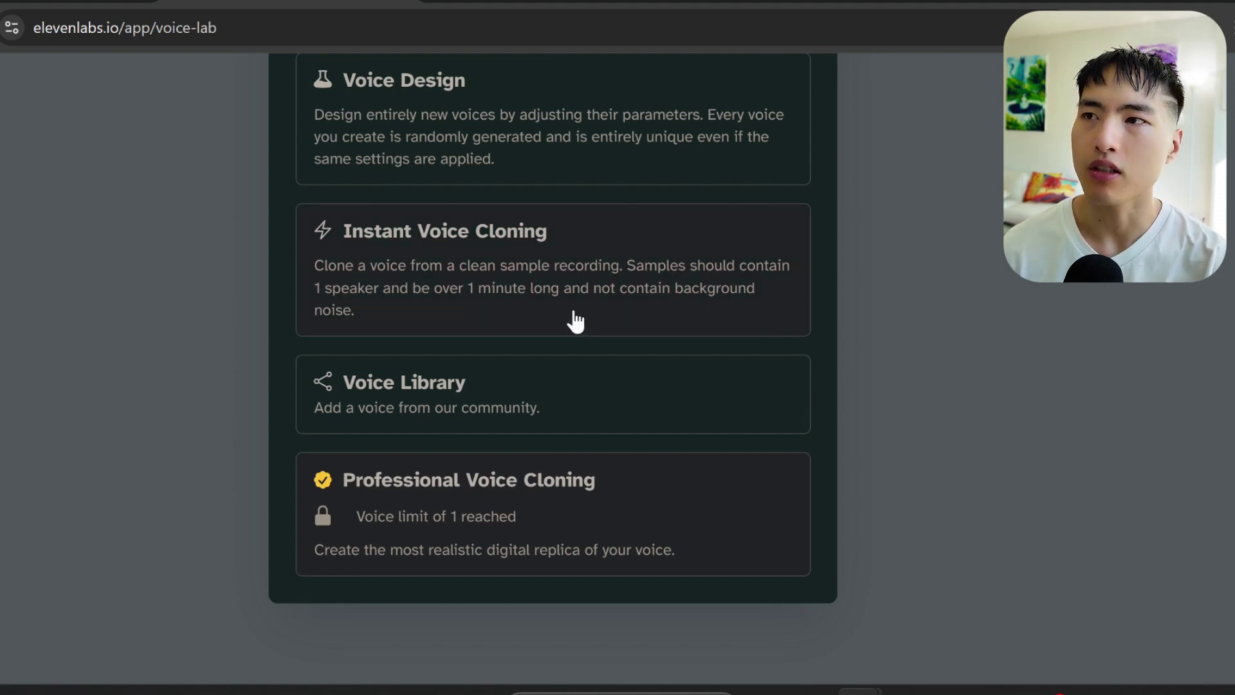
left_click(575, 322)
type("instant voice")
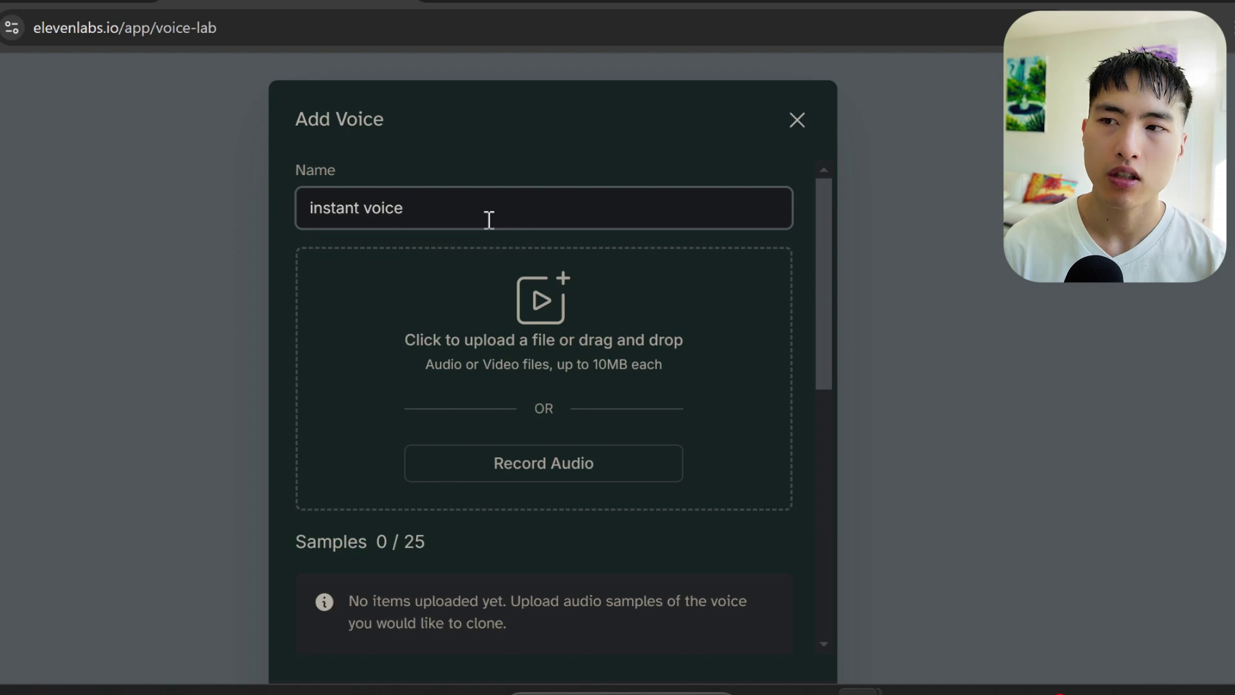
left_click(641, 395)
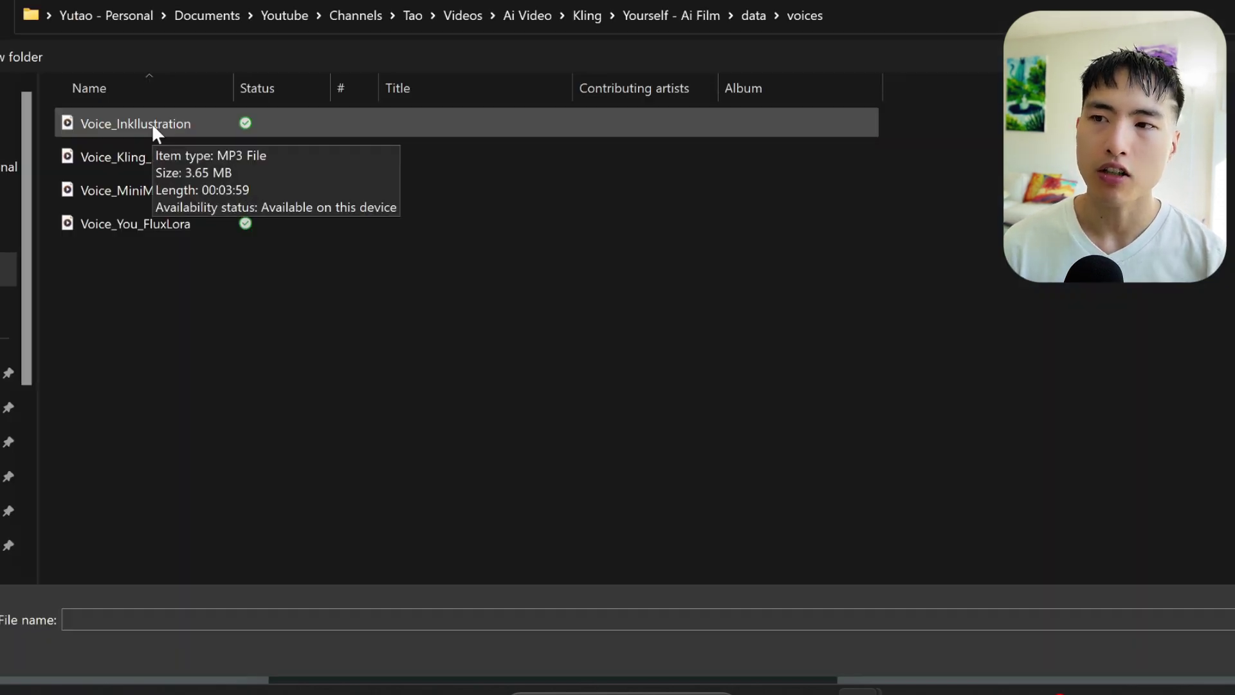
double_click(151, 122)
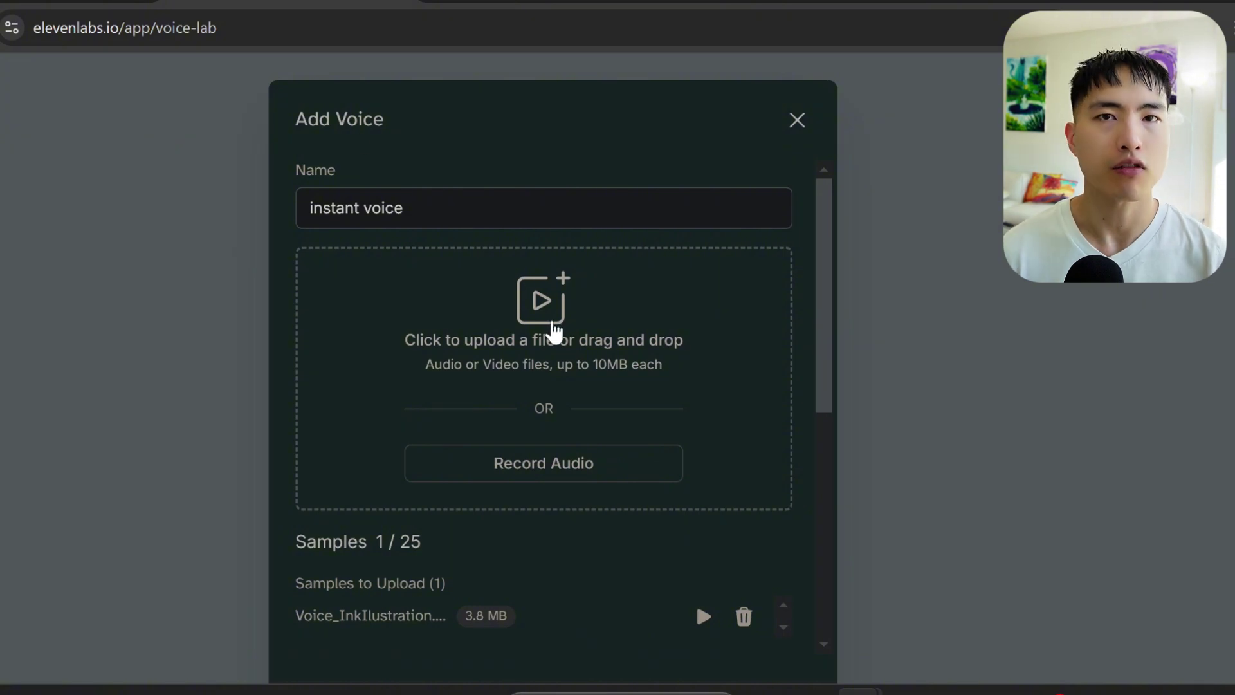
Describe the voice as 'a young american man', confirm consent and add it.
scroll(791, 353, "down", 6)
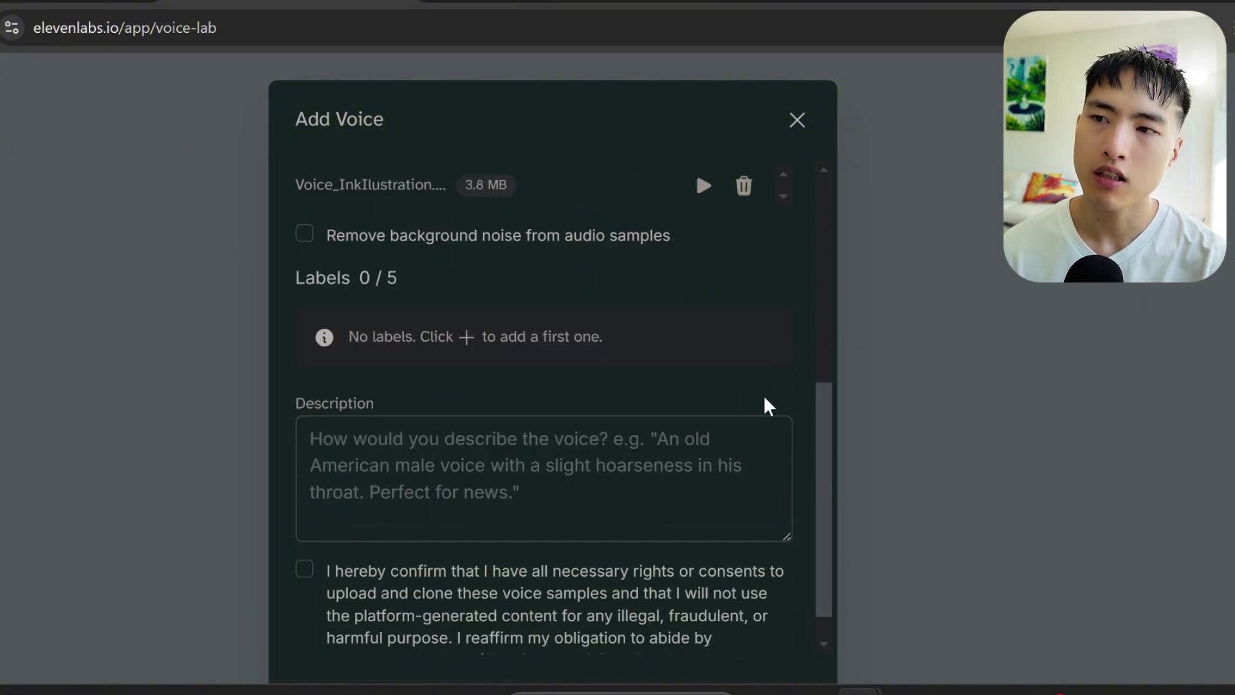
left_click(639, 496)
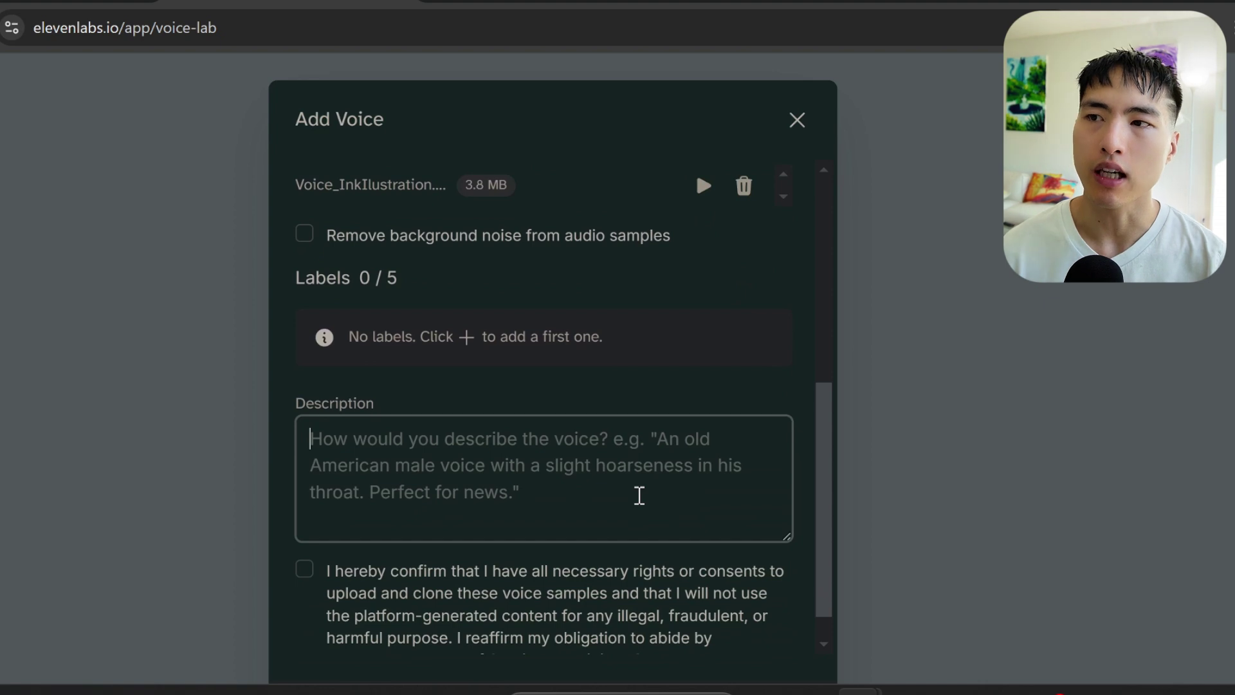
type("a young american man")
scroll(610, 484, "down", 1)
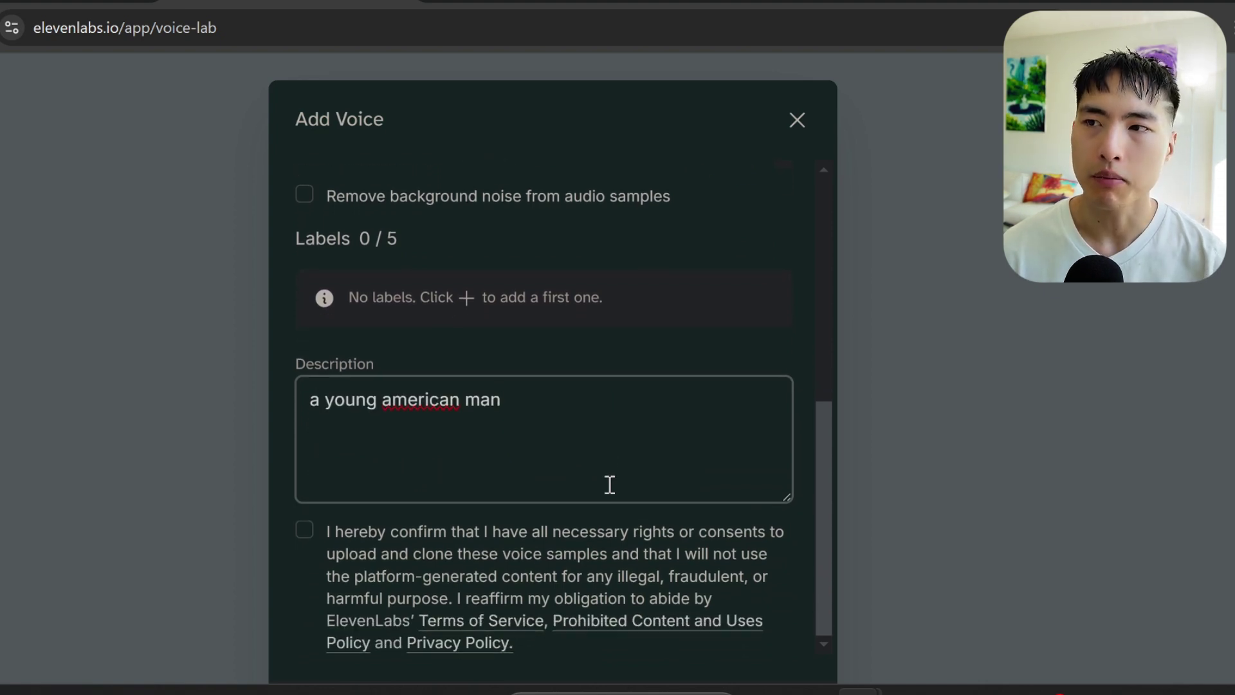
left_click(409, 526)
scroll(579, 554, "down", 3)
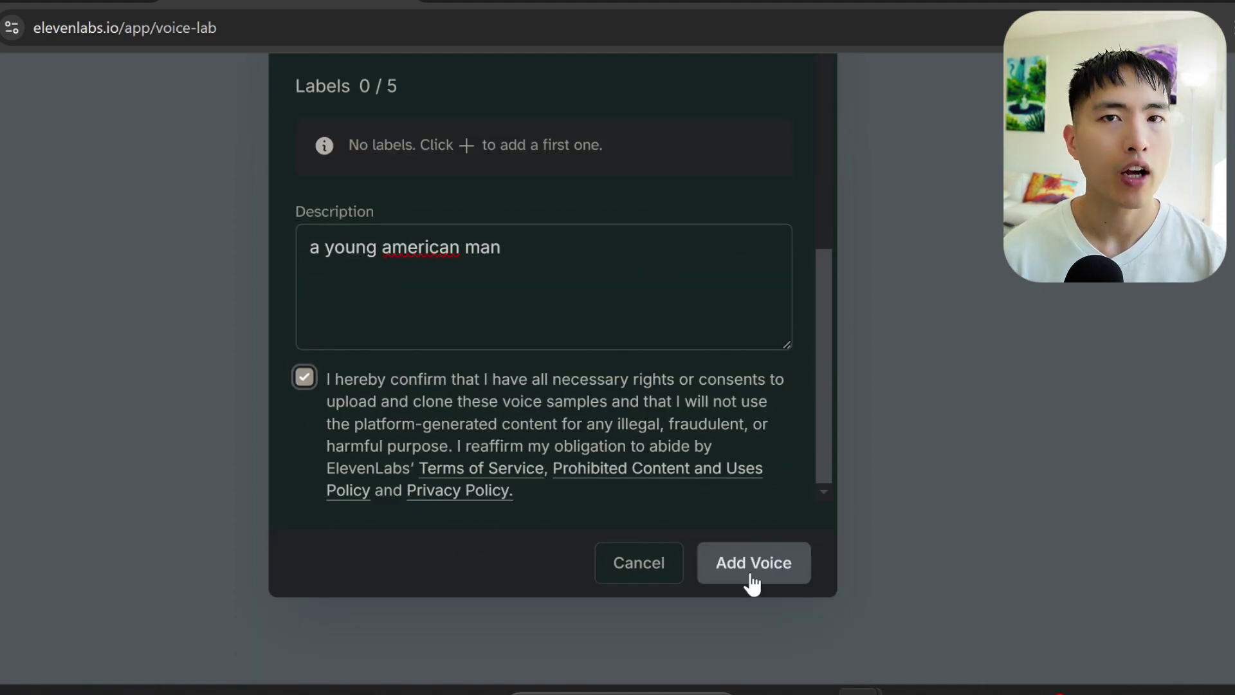
left_click(750, 573)
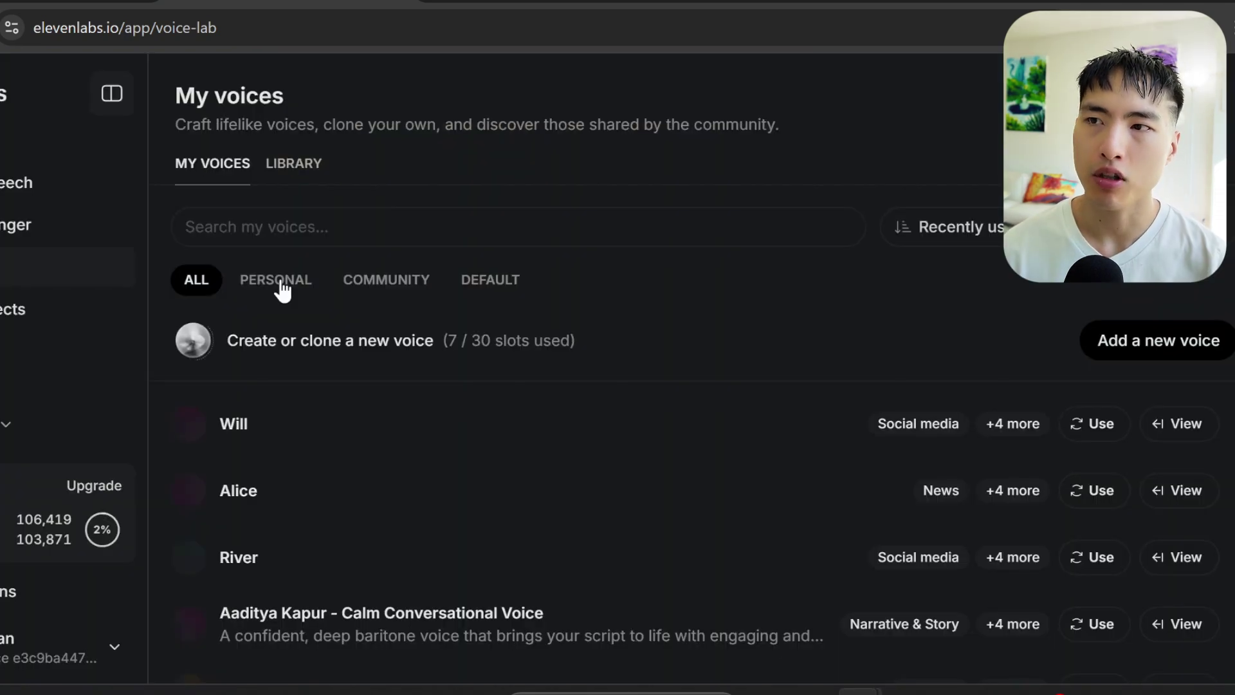
Filter to personal voices and generate the test sentence with instant voice, then Tao - Pro Voice.
left_click(282, 286)
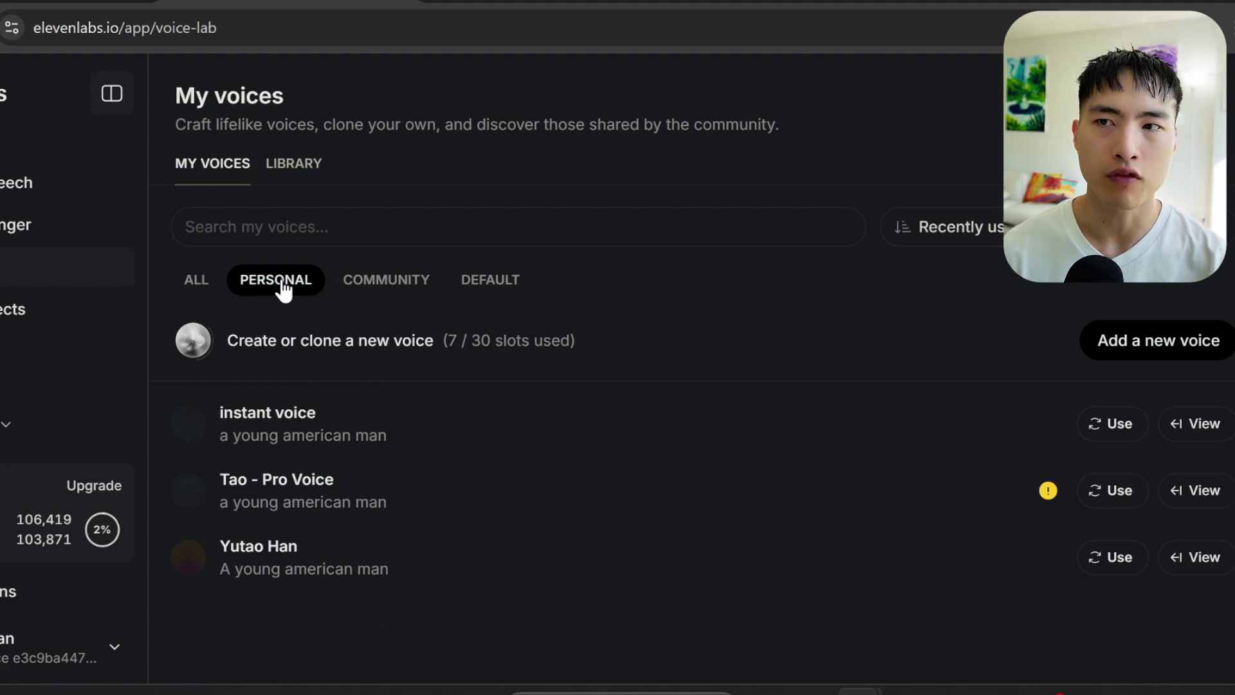
mouse_move(561, 562)
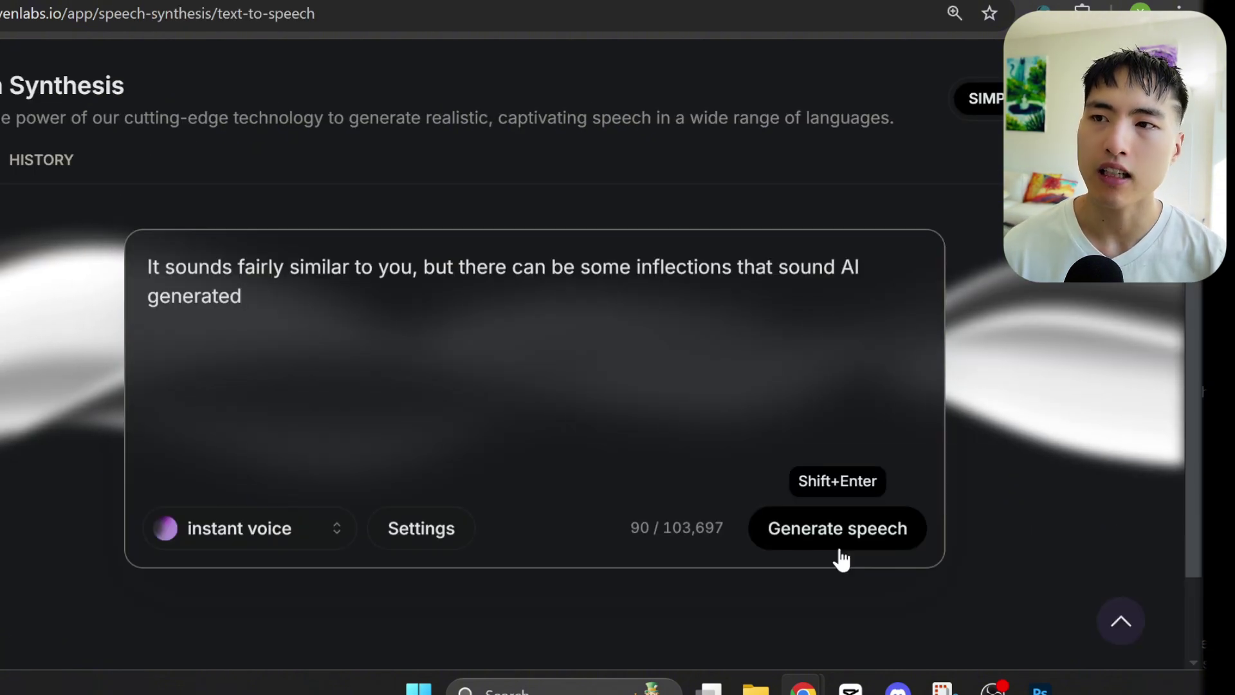
left_click(839, 546)
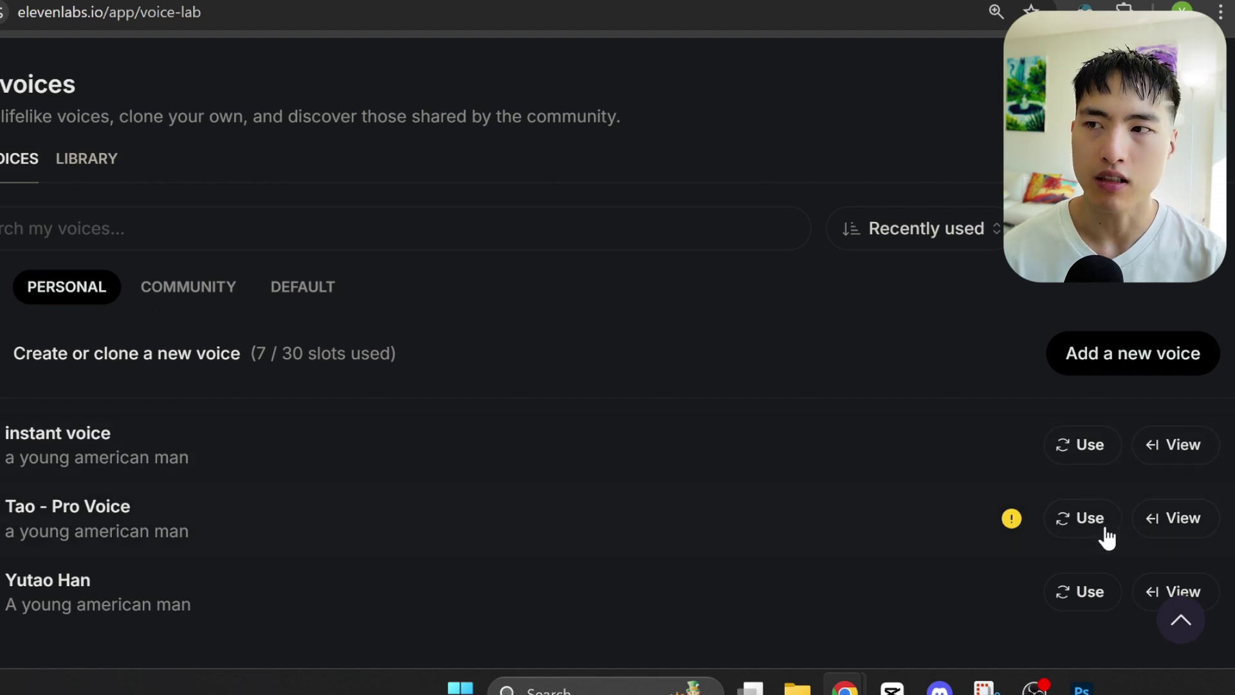
left_click(1088, 533)
left_click(931, 534)
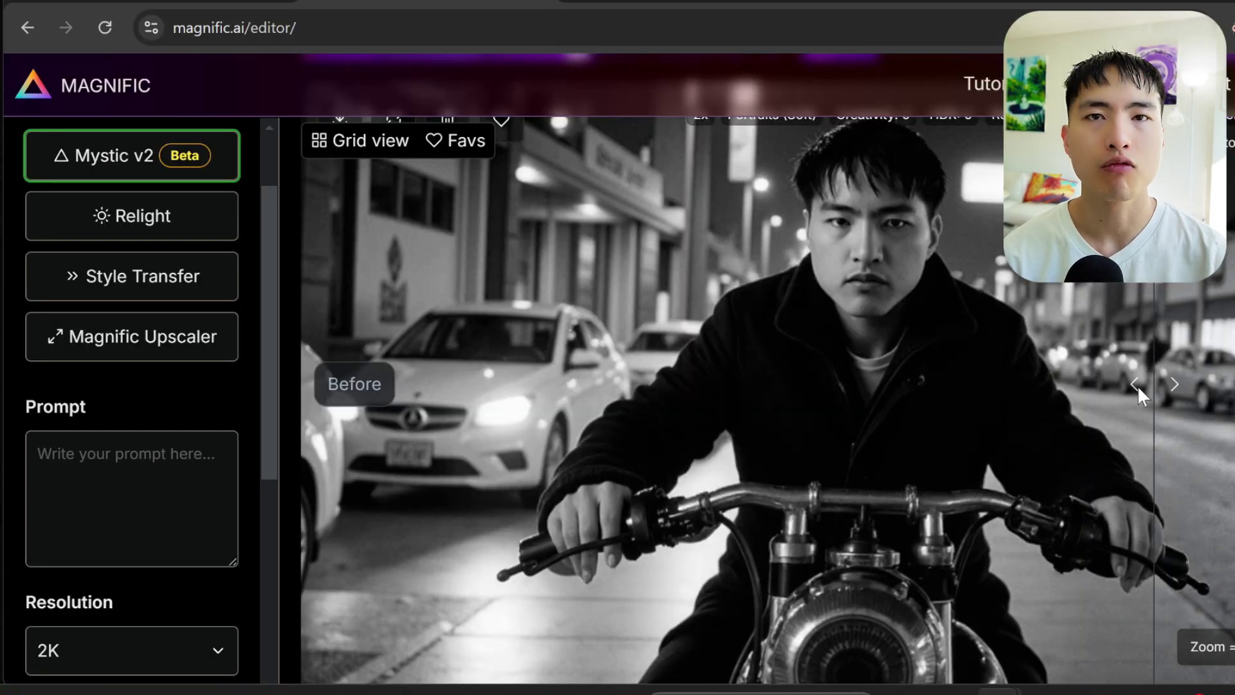
Compare the upscaled portrait before and after, then load stormtrooper_2 as the new input image.
left_click_drag(1137, 385, 318, 413)
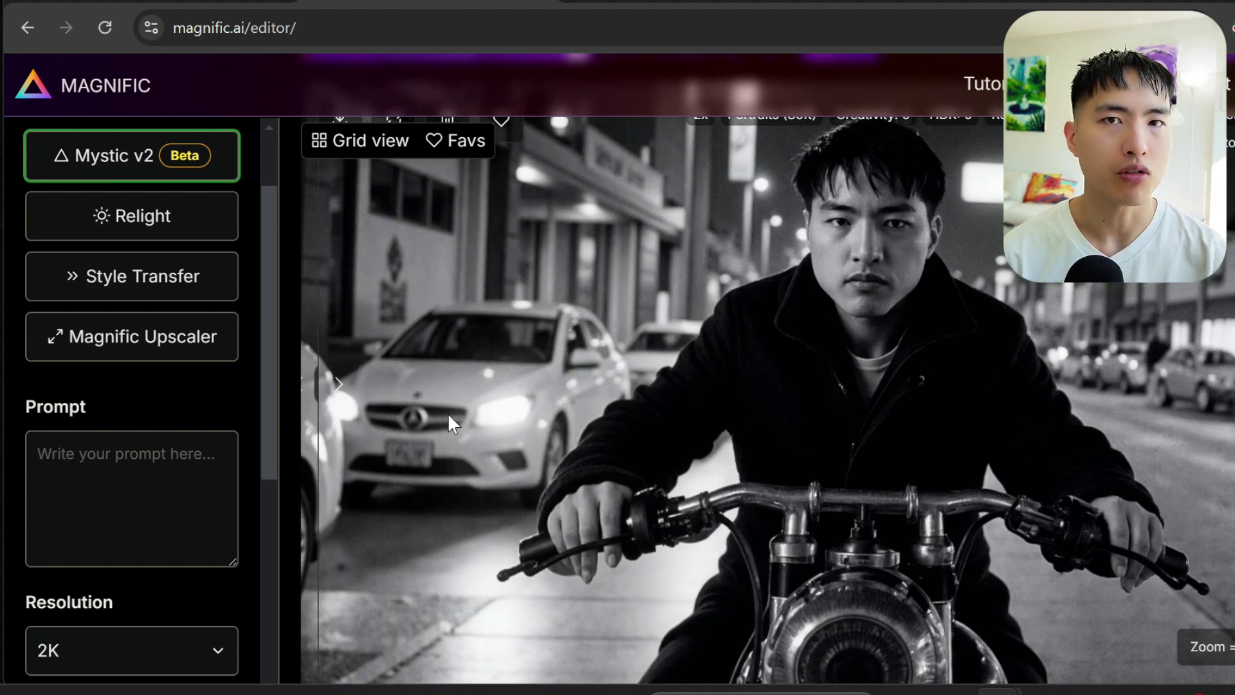
left_click(140, 350)
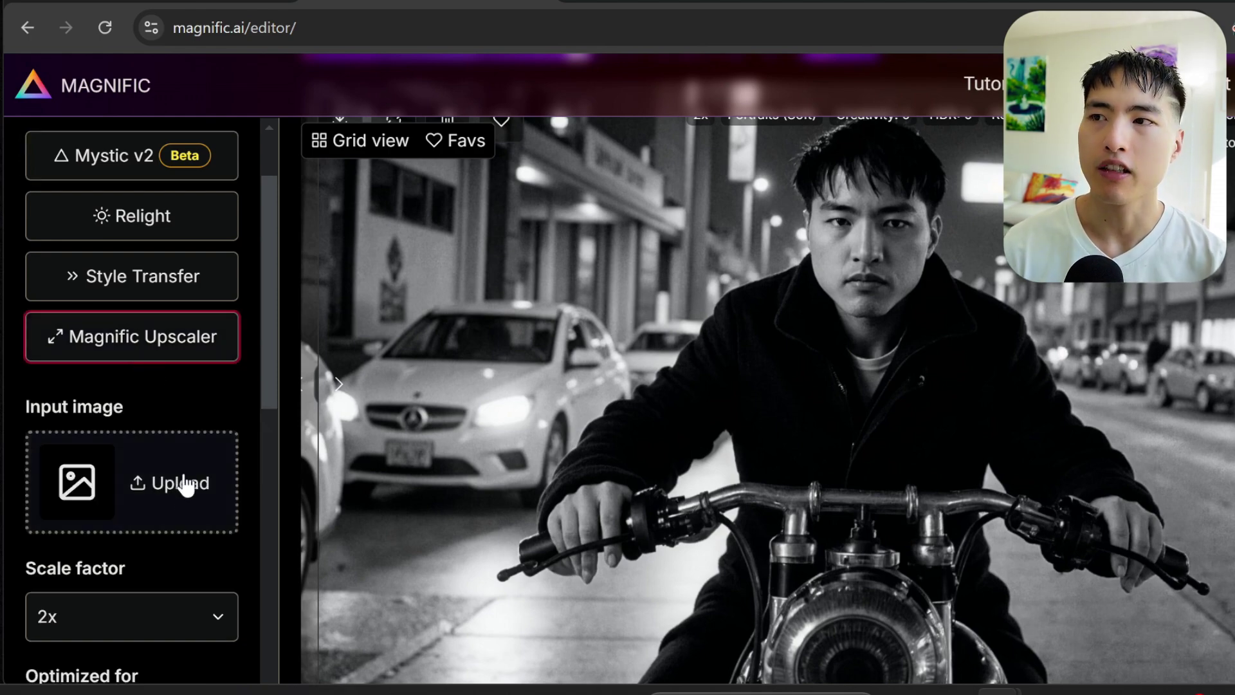
left_click(188, 502)
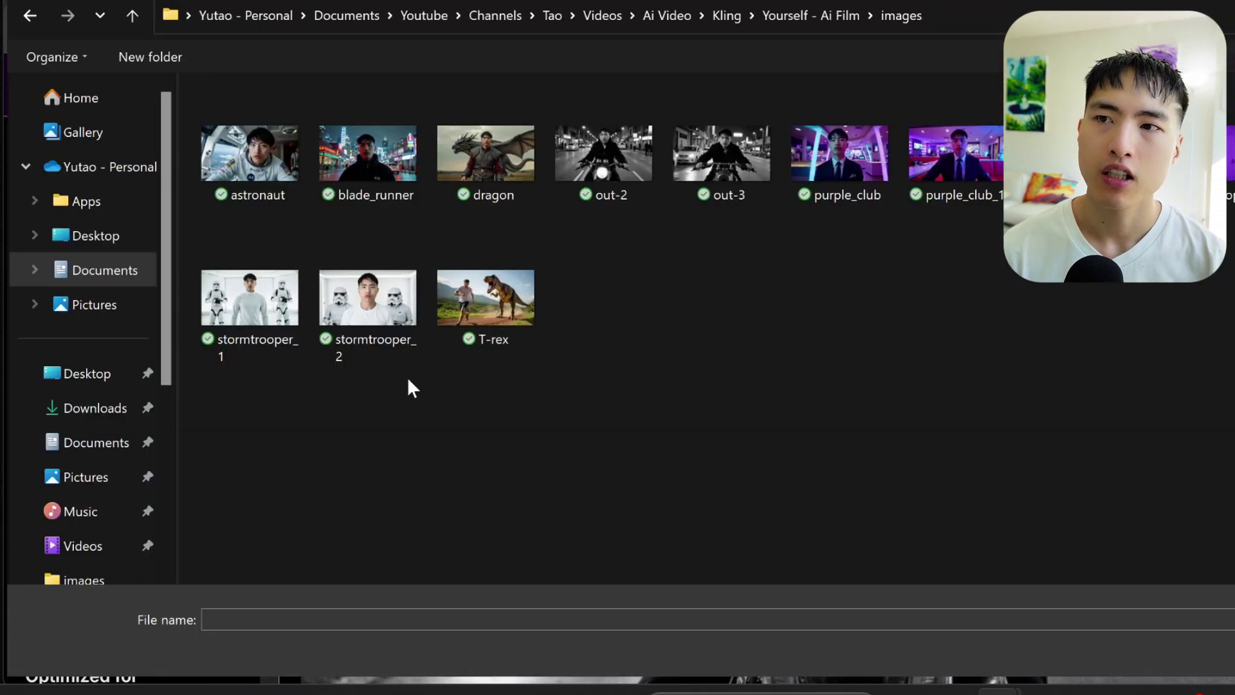
left_click(358, 321)
double_click(358, 322)
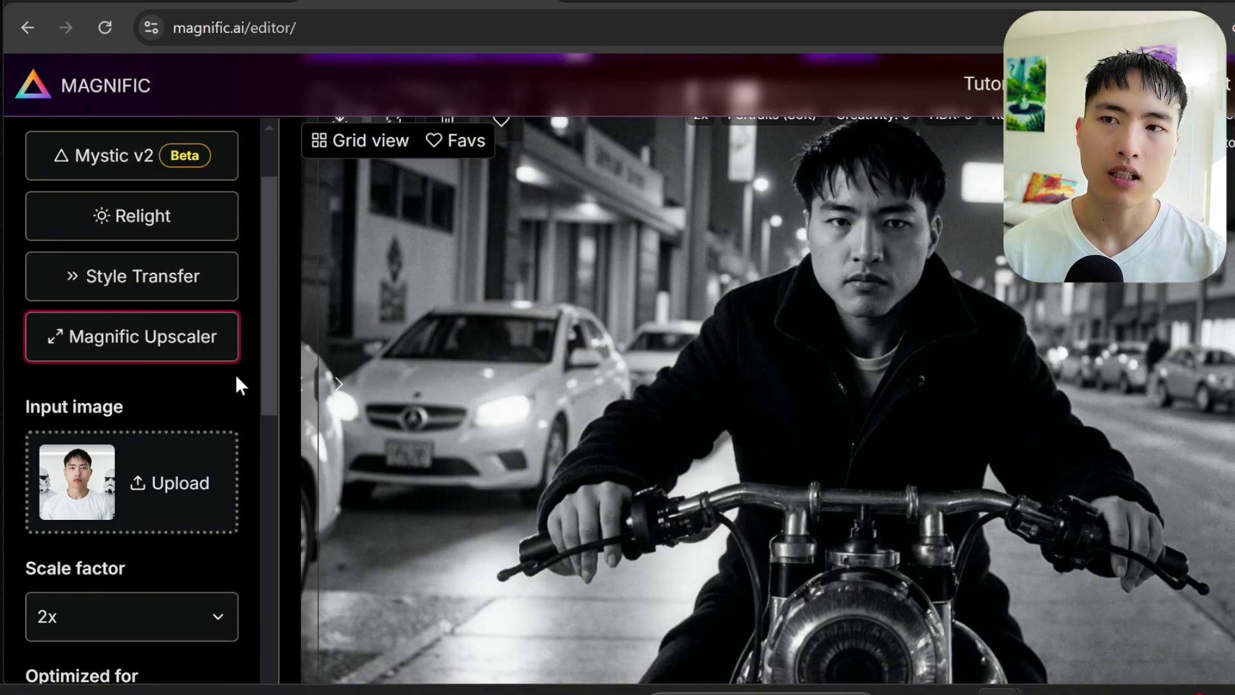
Optimise the upscale for Portraits (Soft) and raise Resemblance to 10.
scroll(234, 373, "down", 5)
left_click(216, 400)
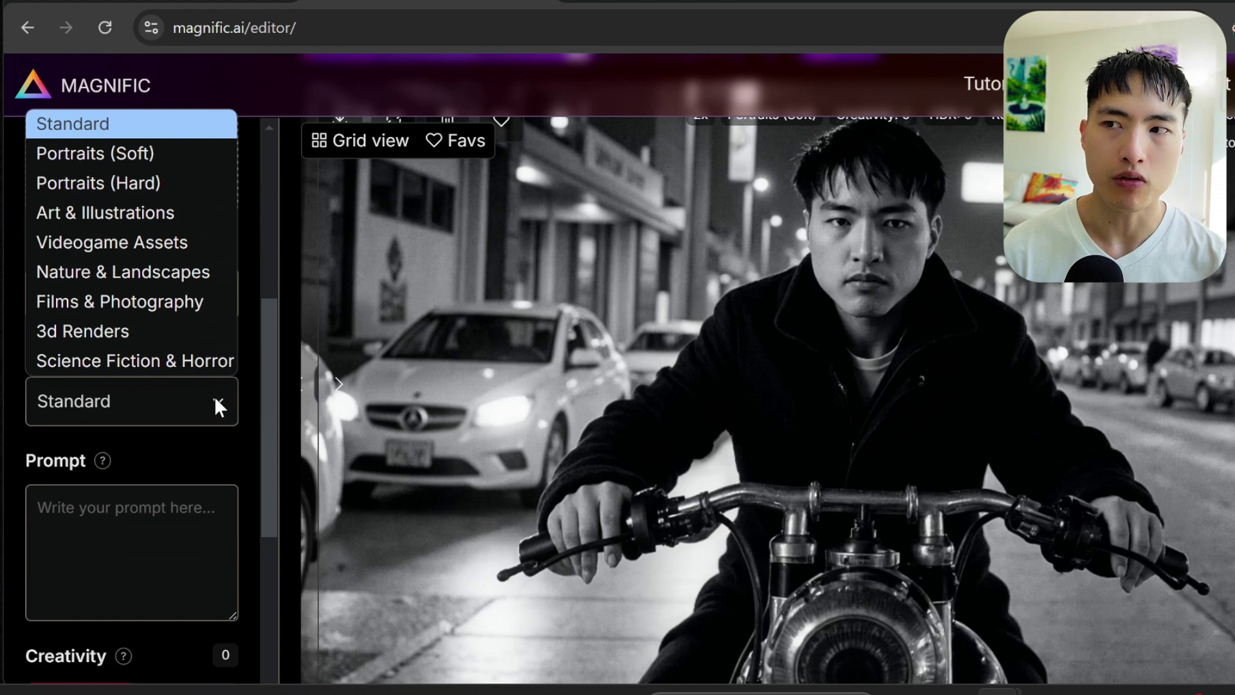
left_click(122, 157)
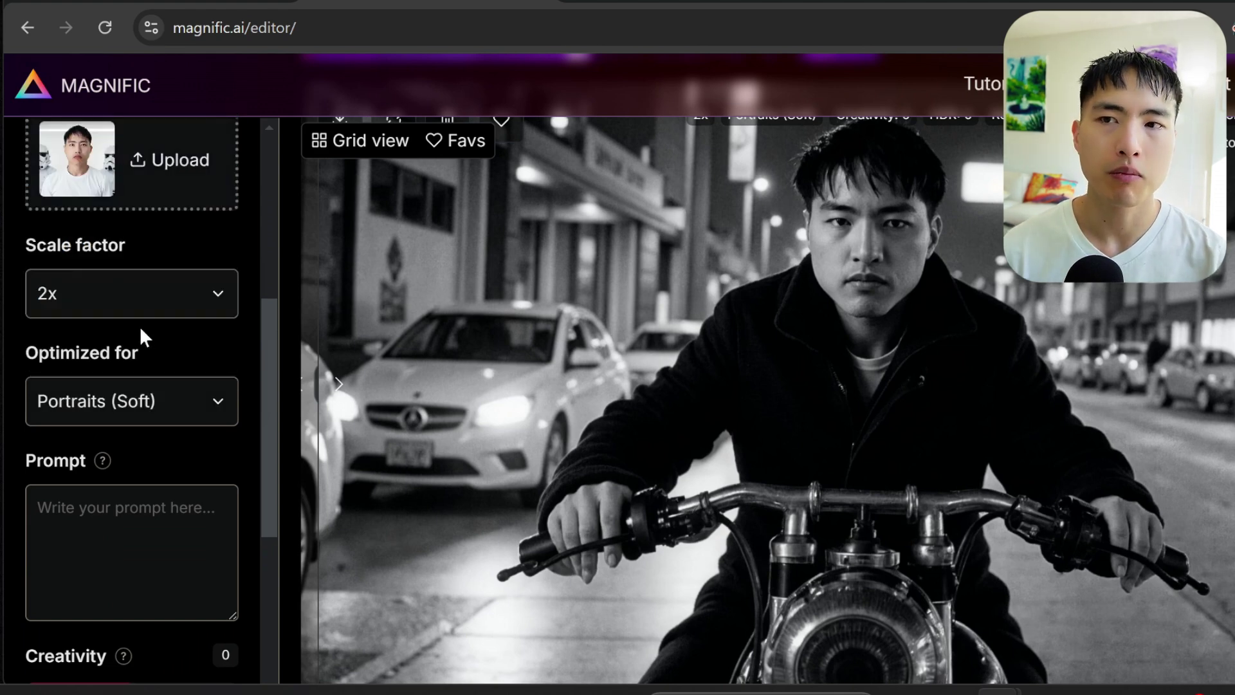
scroll(165, 521, "down", 5)
left_click_drag(132, 539, 262, 562)
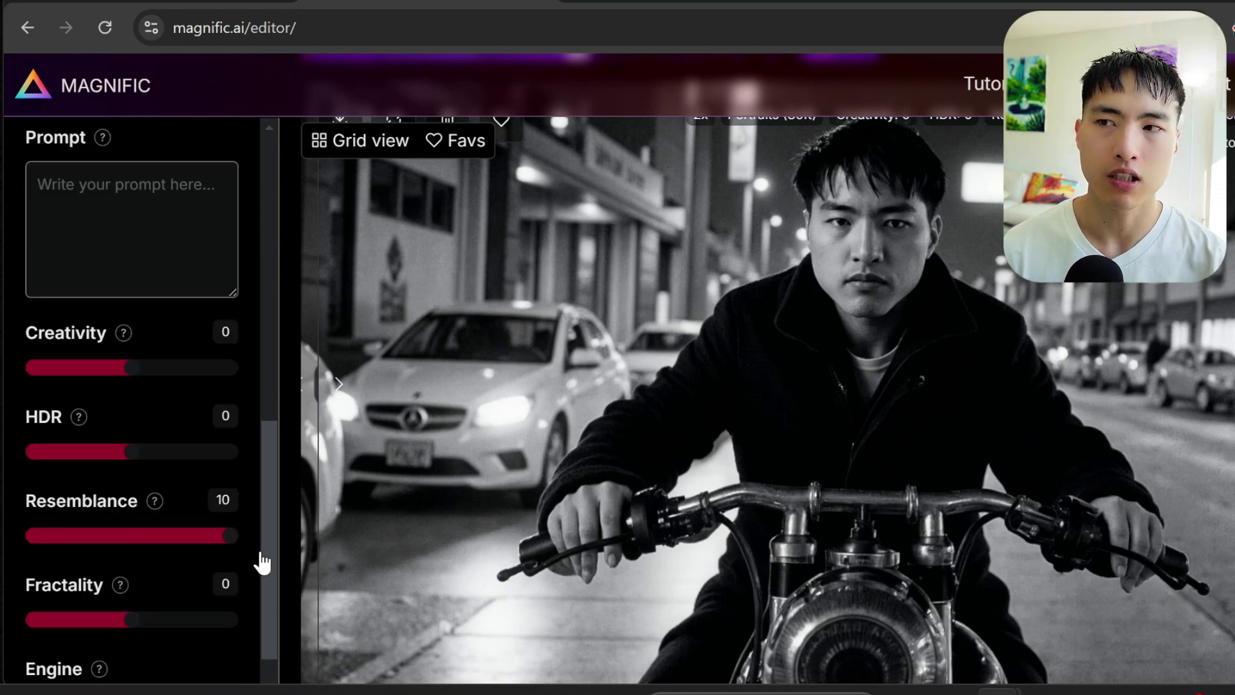
scroll(251, 472, "down", 3)
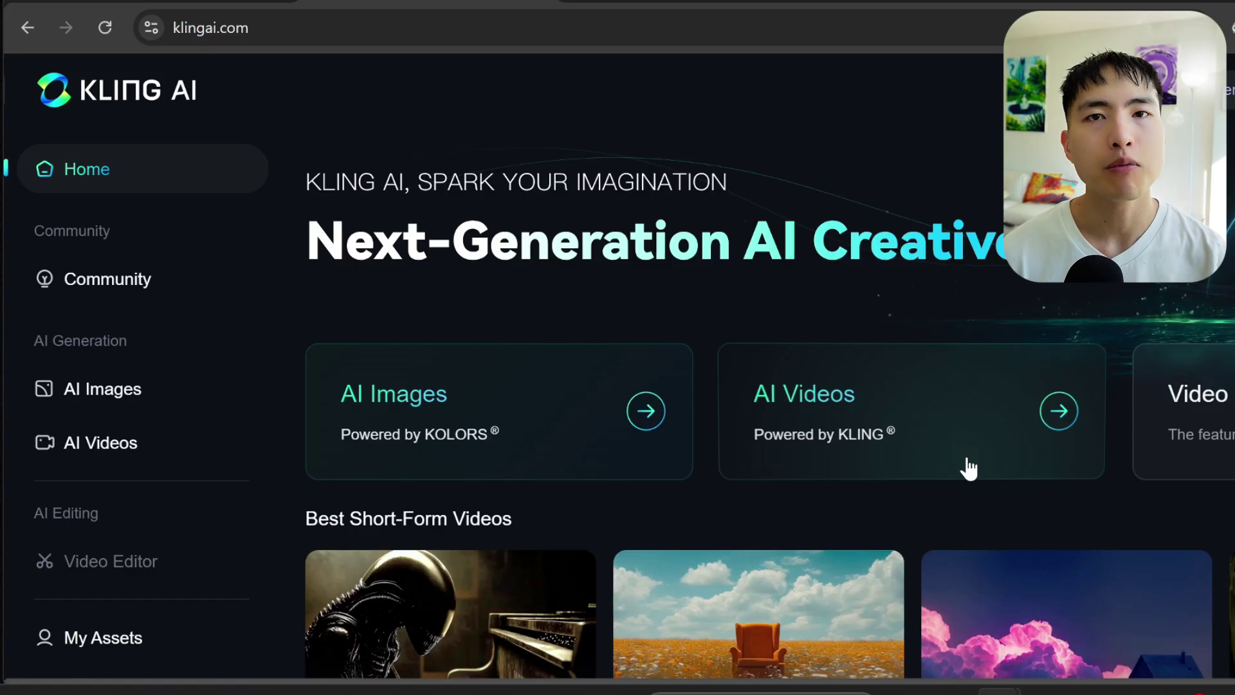
Start an Image to Video generation in Kling AI with purple_hues.png pasted as the source image.
left_click(920, 409)
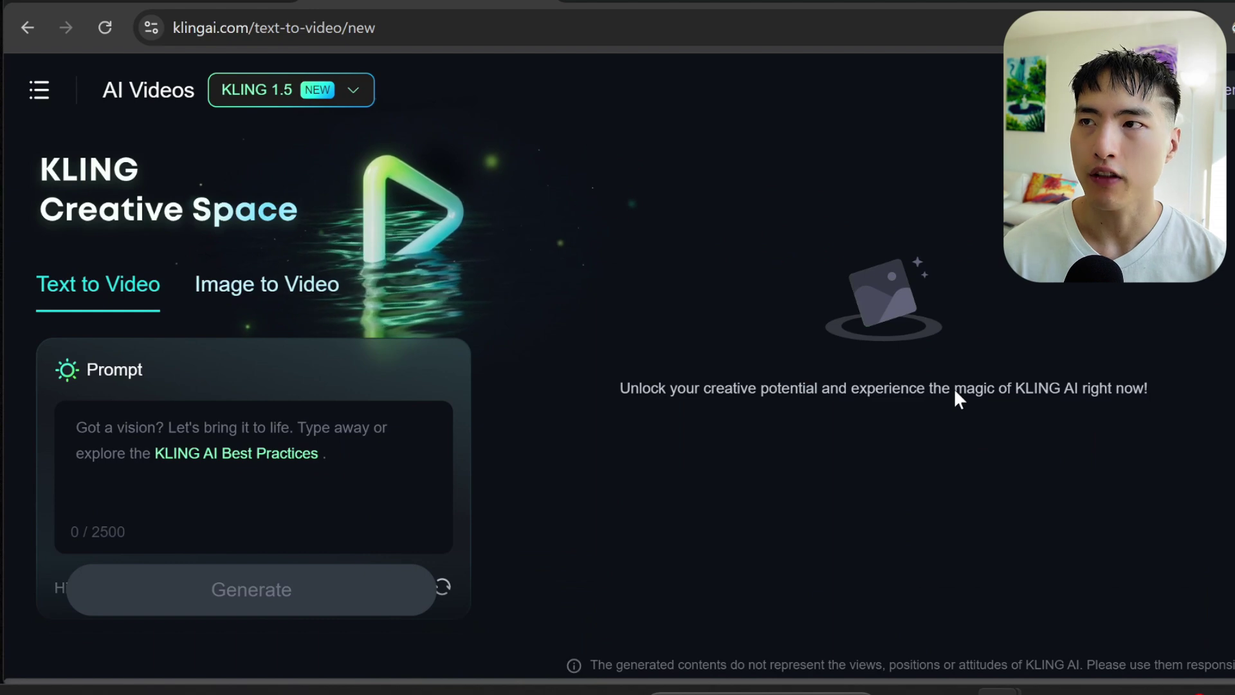
key("ctrl+plus")
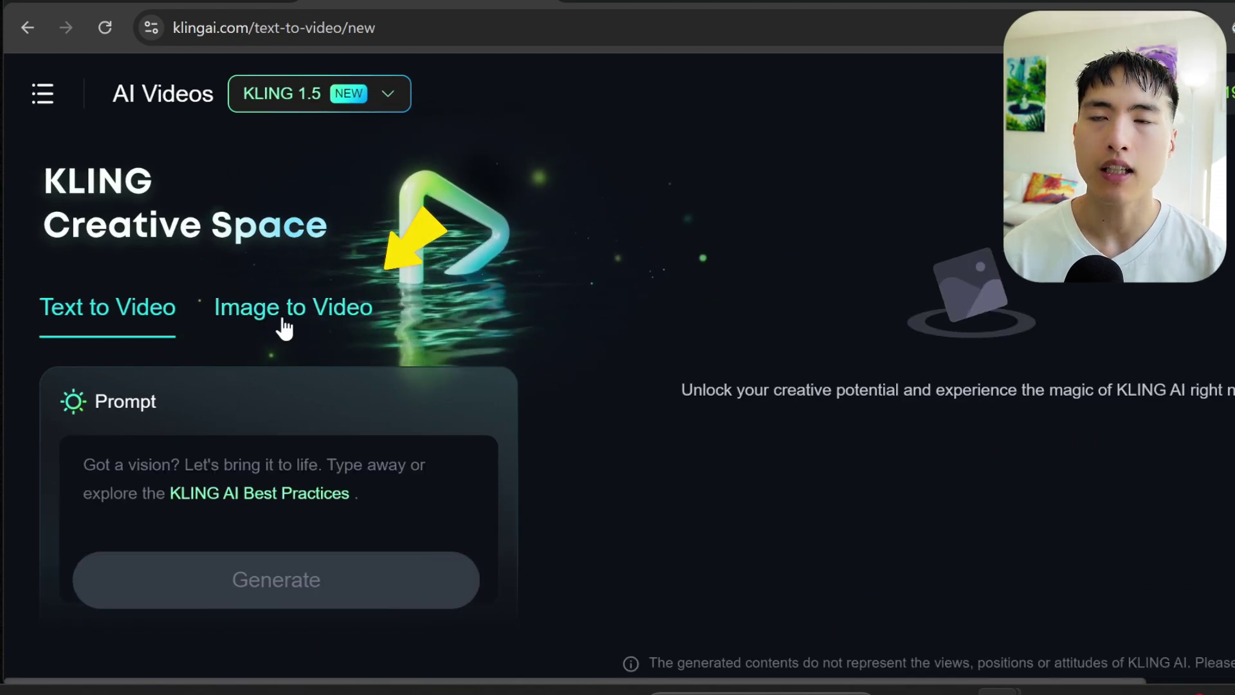
left_click(283, 325)
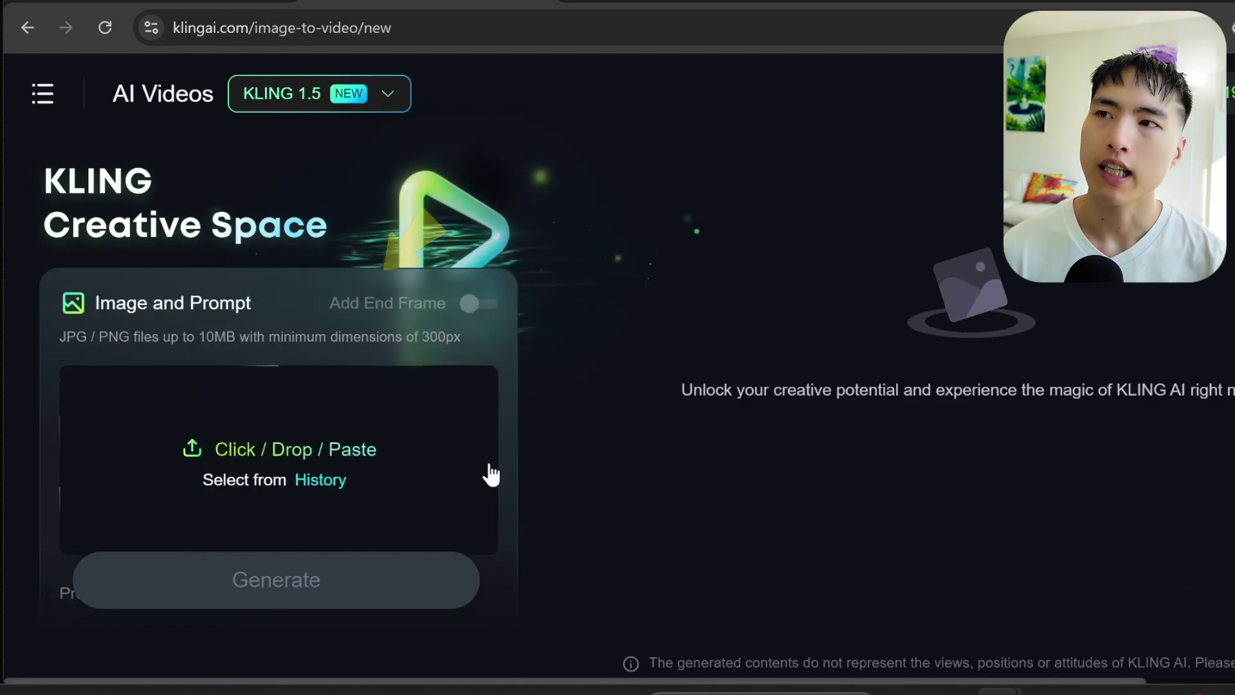
scroll(485, 474, "down", 2)
key("ctrl+v")
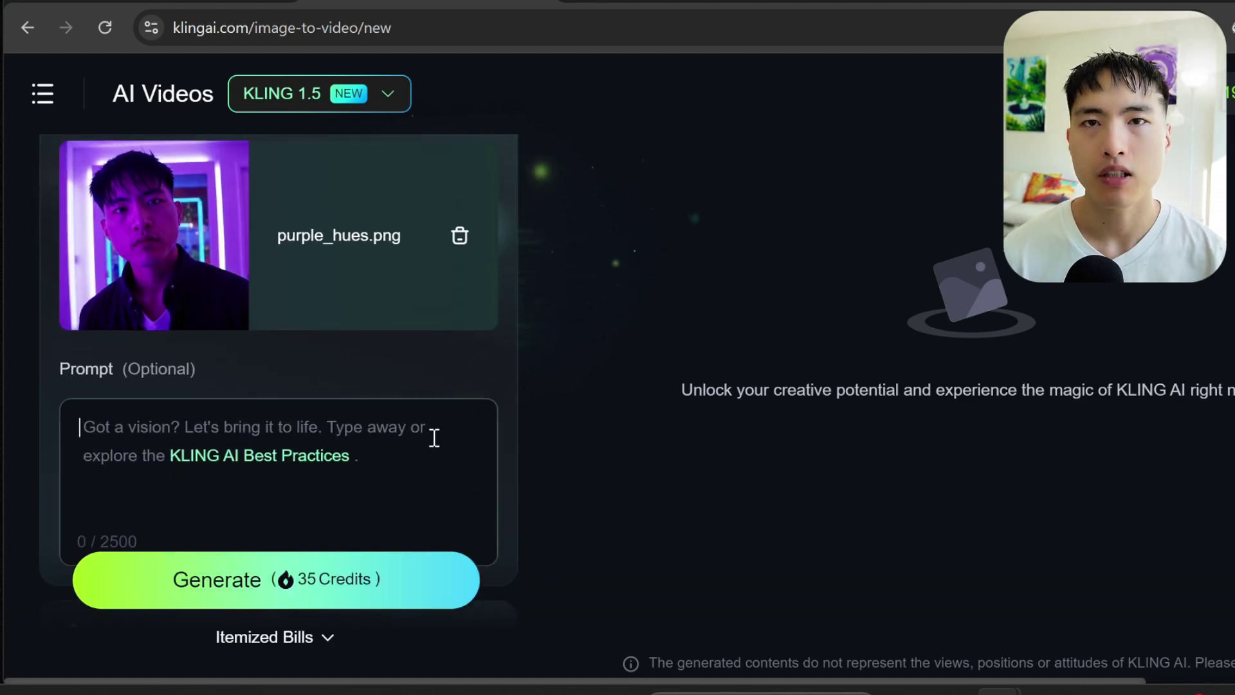
scroll(434, 437, "down", 2)
Prompt 'the asian man points a magical wand, subtle motion', keep length at 5s, and generate.
type("the asian man po")
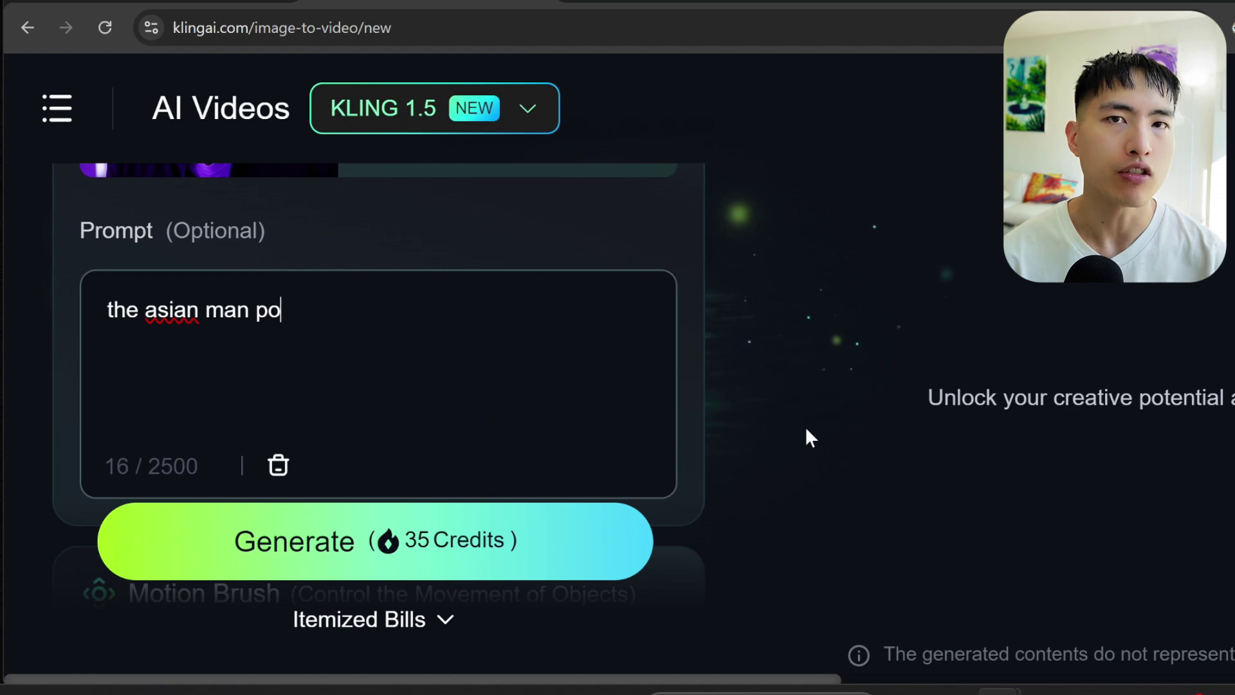
type("ints a magica")
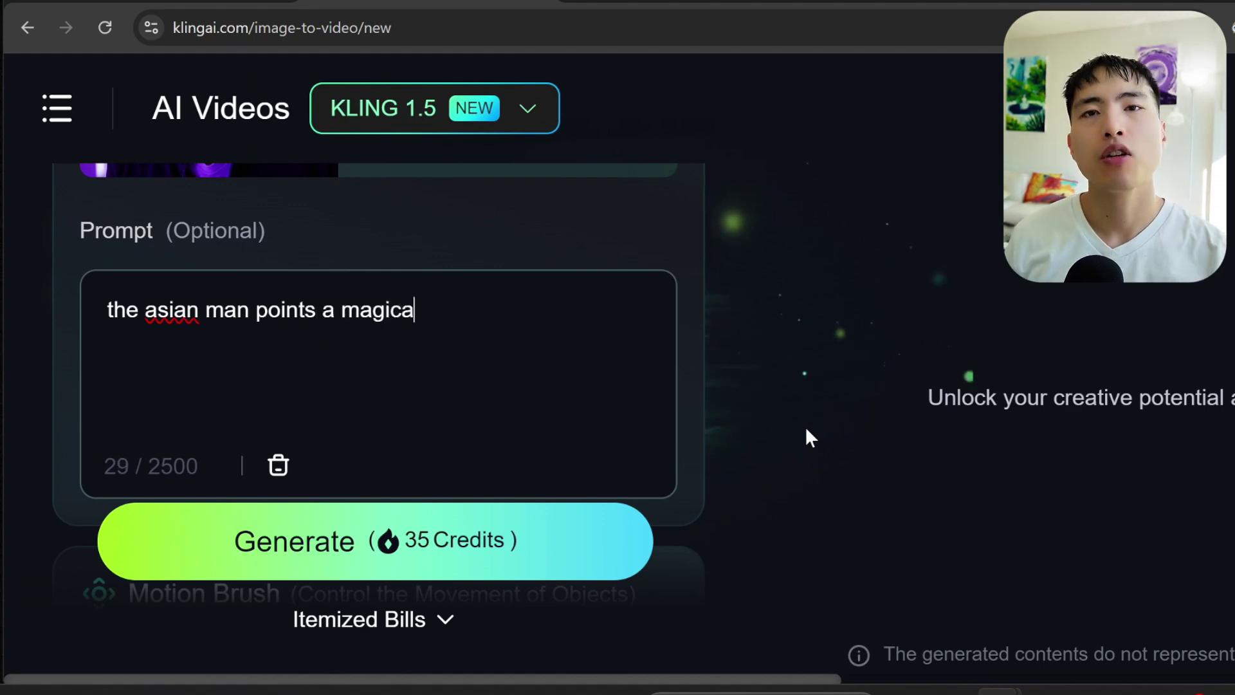
type("l wand, subtle motion")
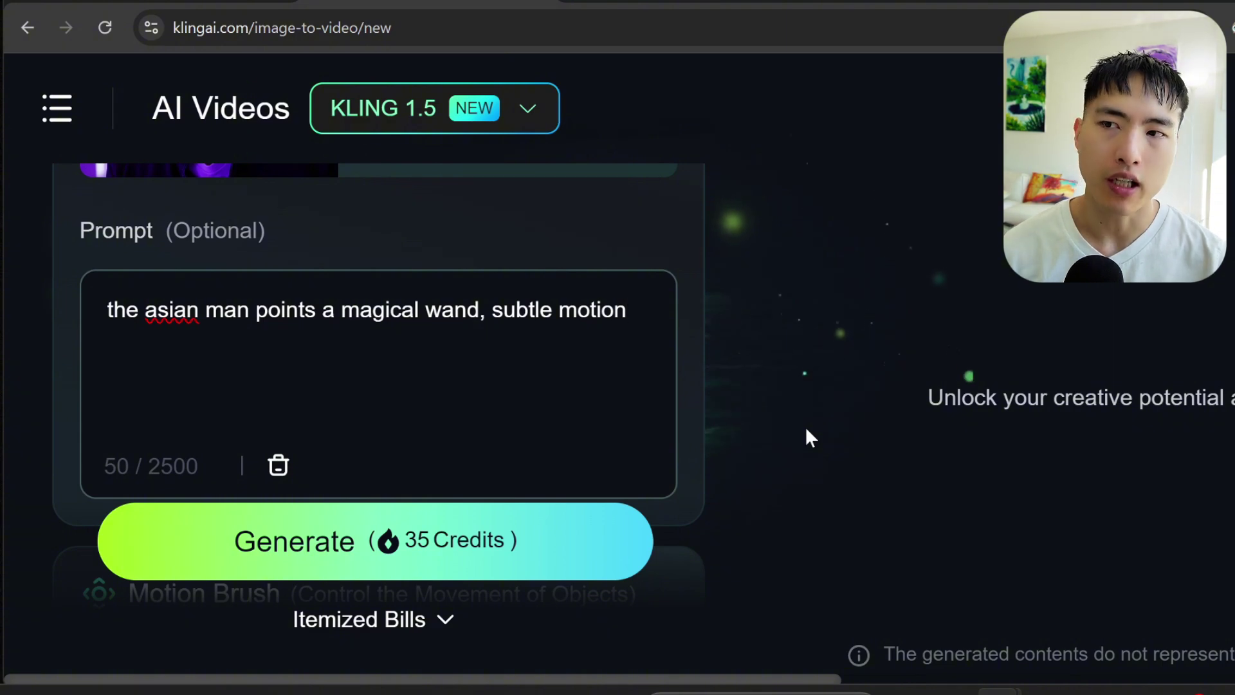
left_click_drag(645, 315, 502, 312)
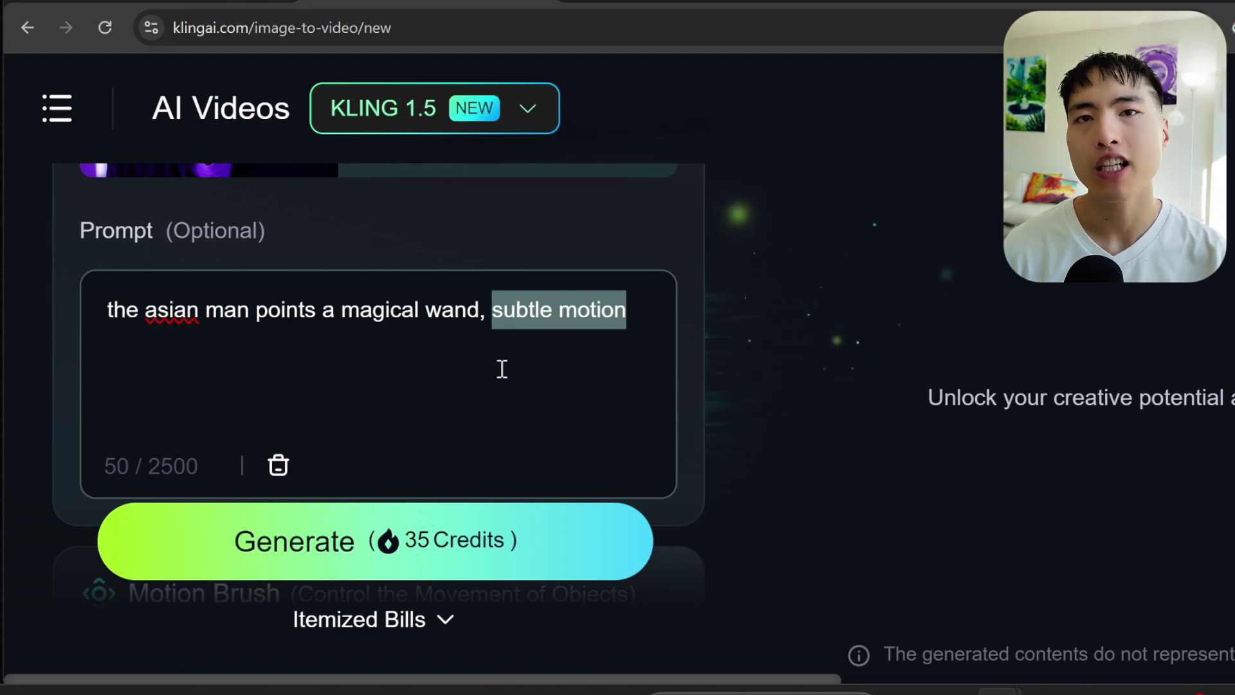
left_click(502, 368)
scroll(502, 368, "down", 8)
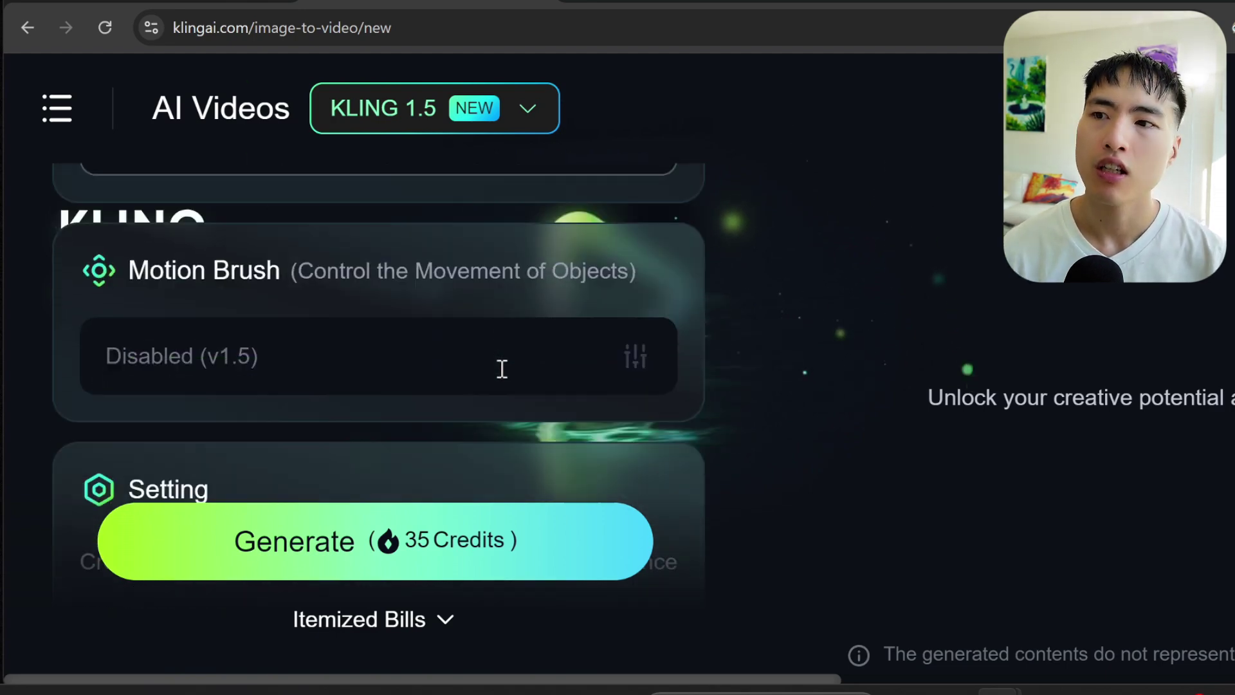
scroll(502, 380, "down", 2)
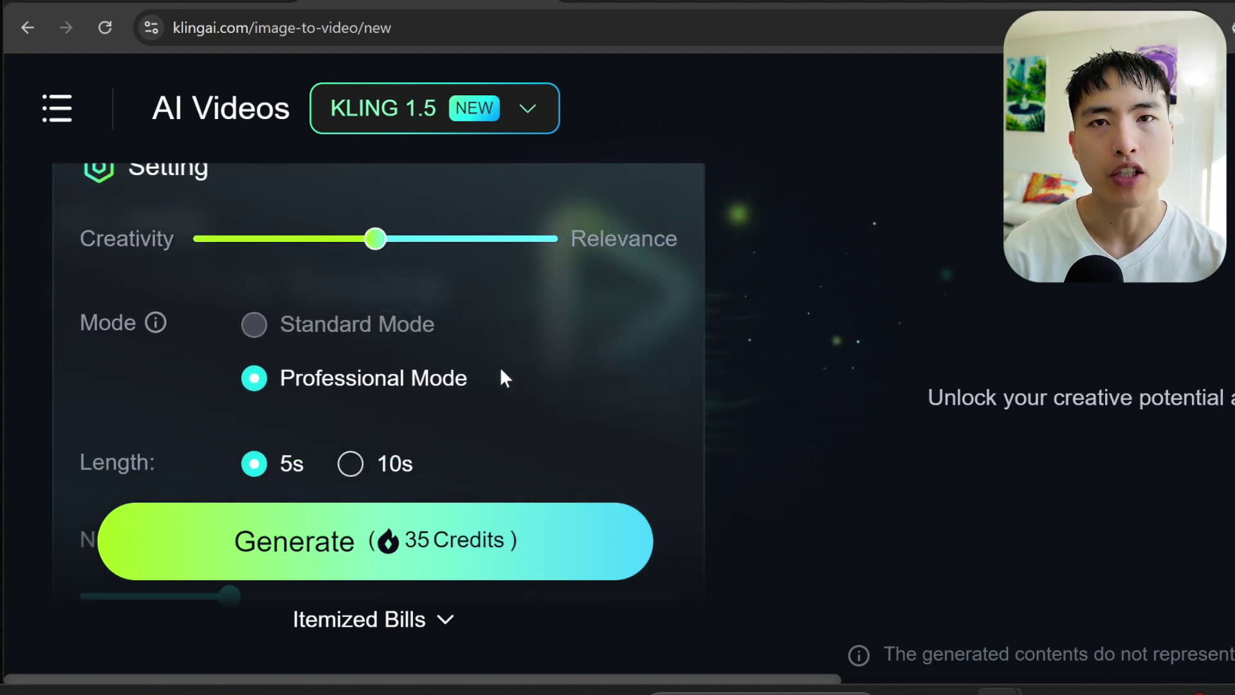
scroll(500, 378, "down", 2)
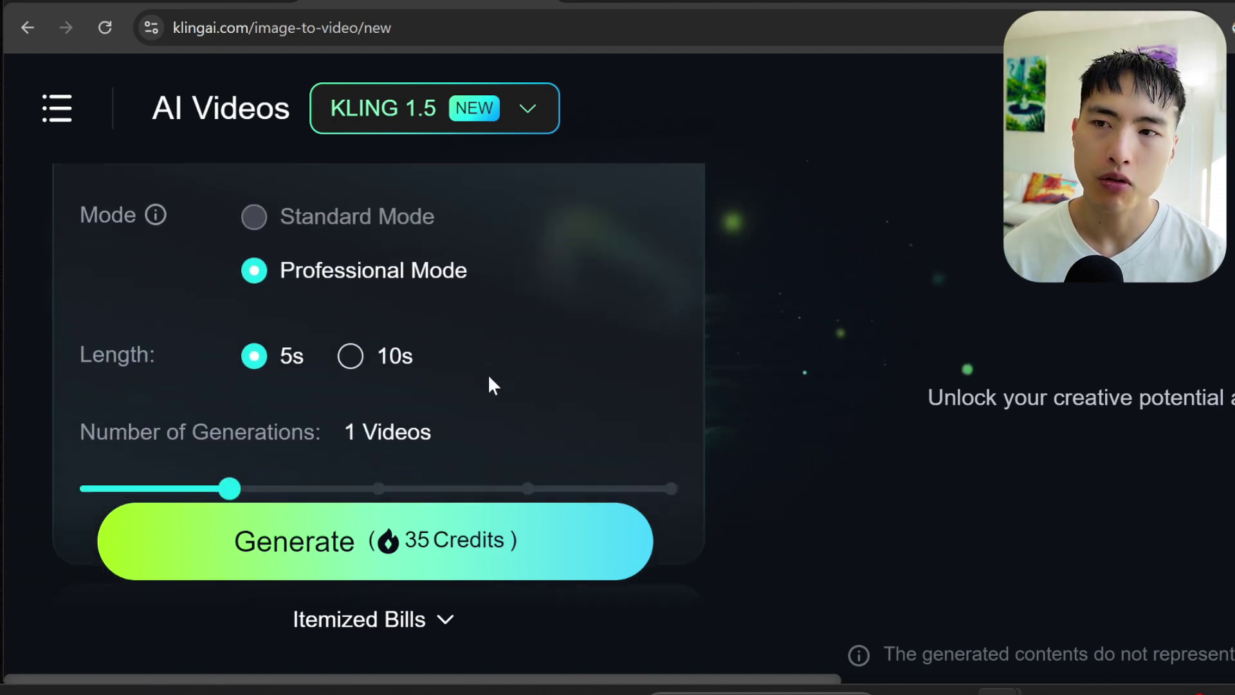
left_click(367, 364)
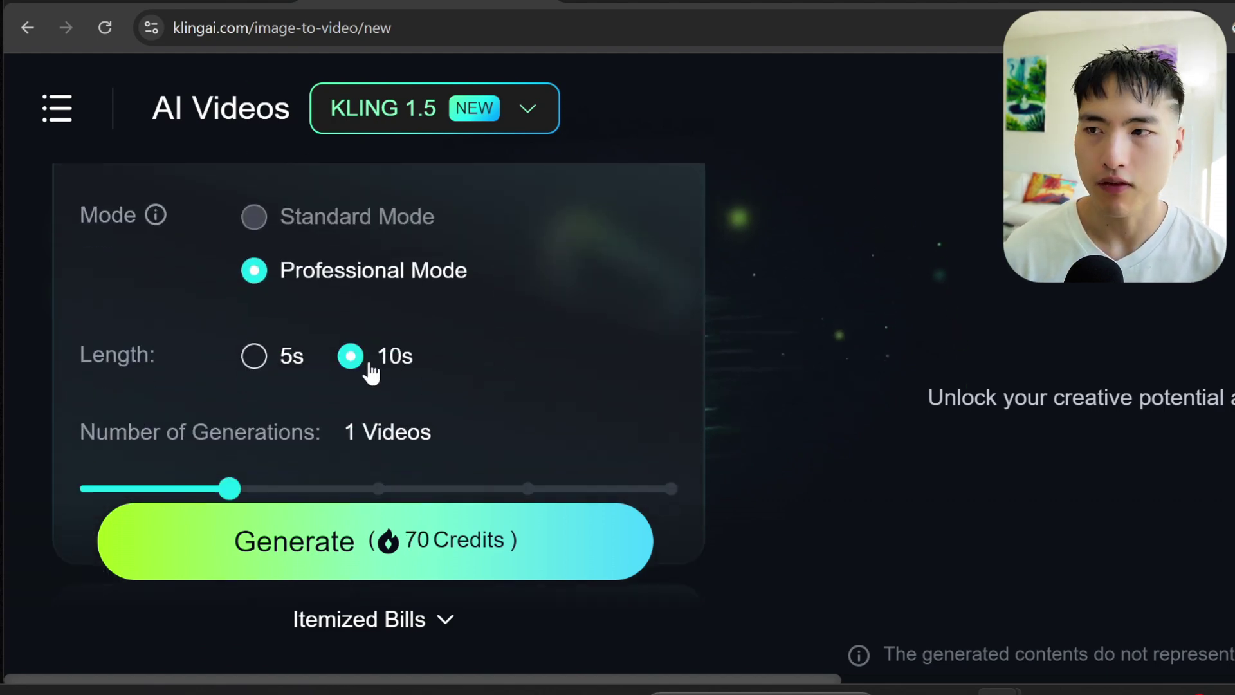
left_click(257, 375)
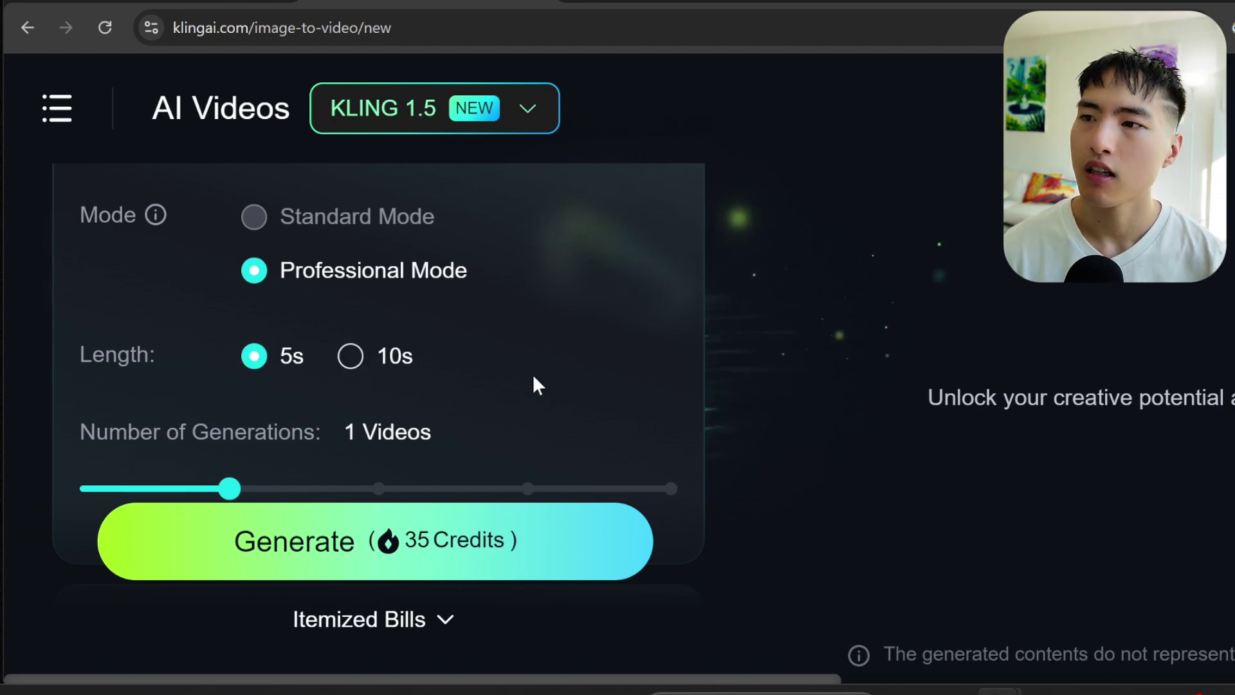
left_click(535, 557)
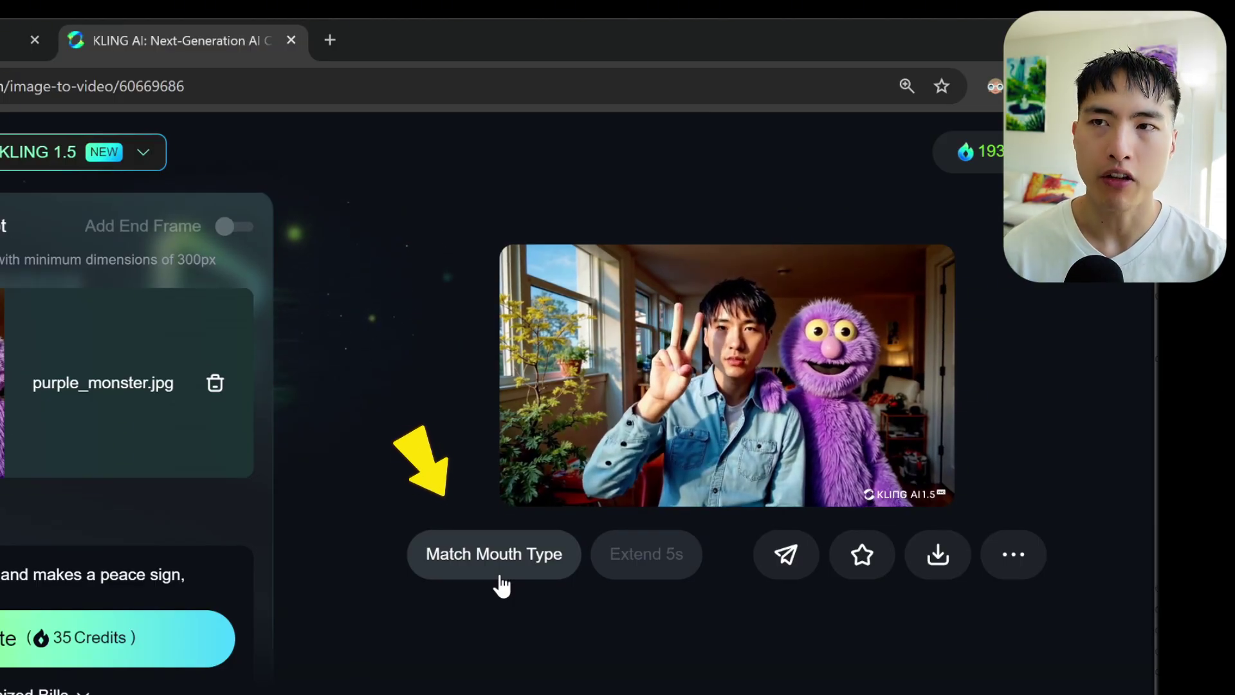
Open Match Mouth Type for the finished man-and-purple-monster video.
left_click(500, 582)
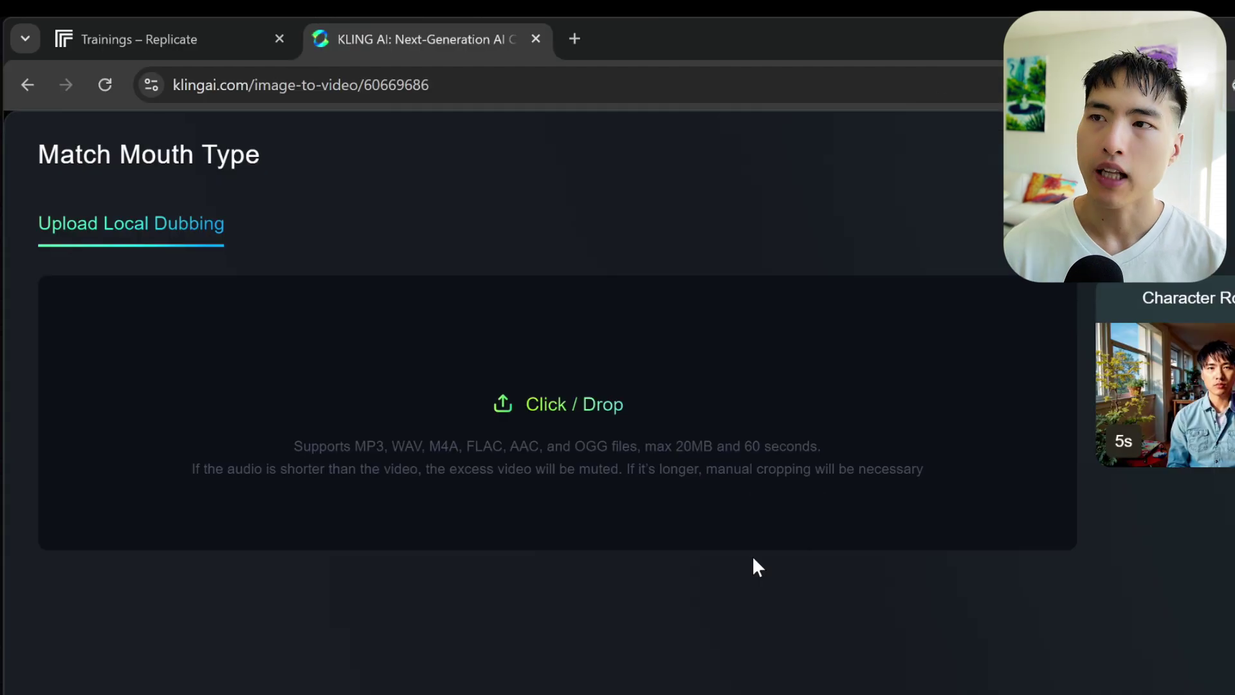
Upload purple_friend.mp3 from the voices folder as the dubbing audio and run Lip Sync.
left_click(512, 465)
left_click(258, 349)
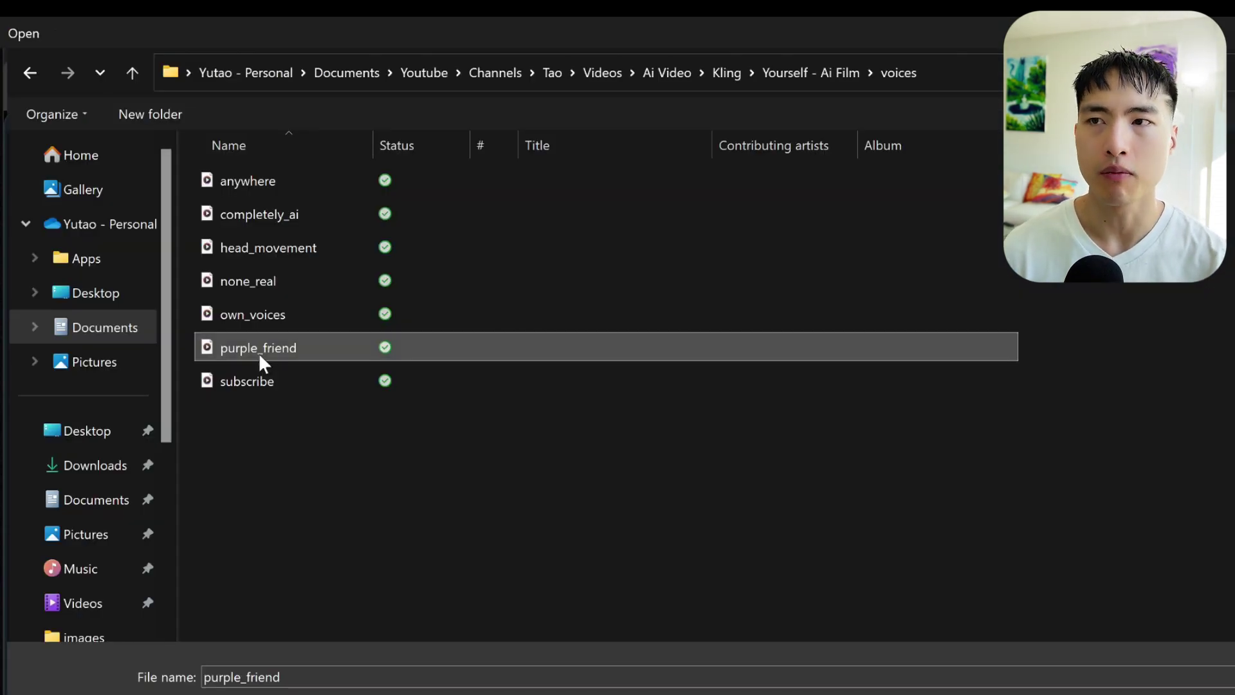
double_click(259, 348)
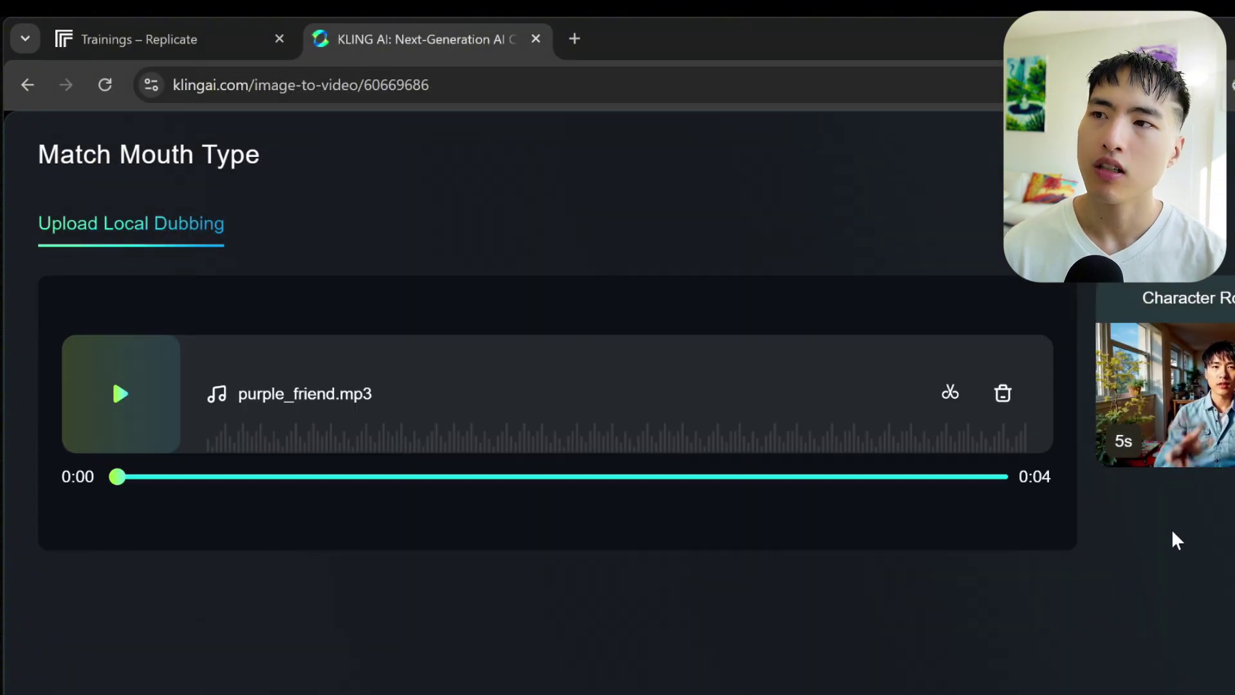
scroll(1171, 533, "down", 1)
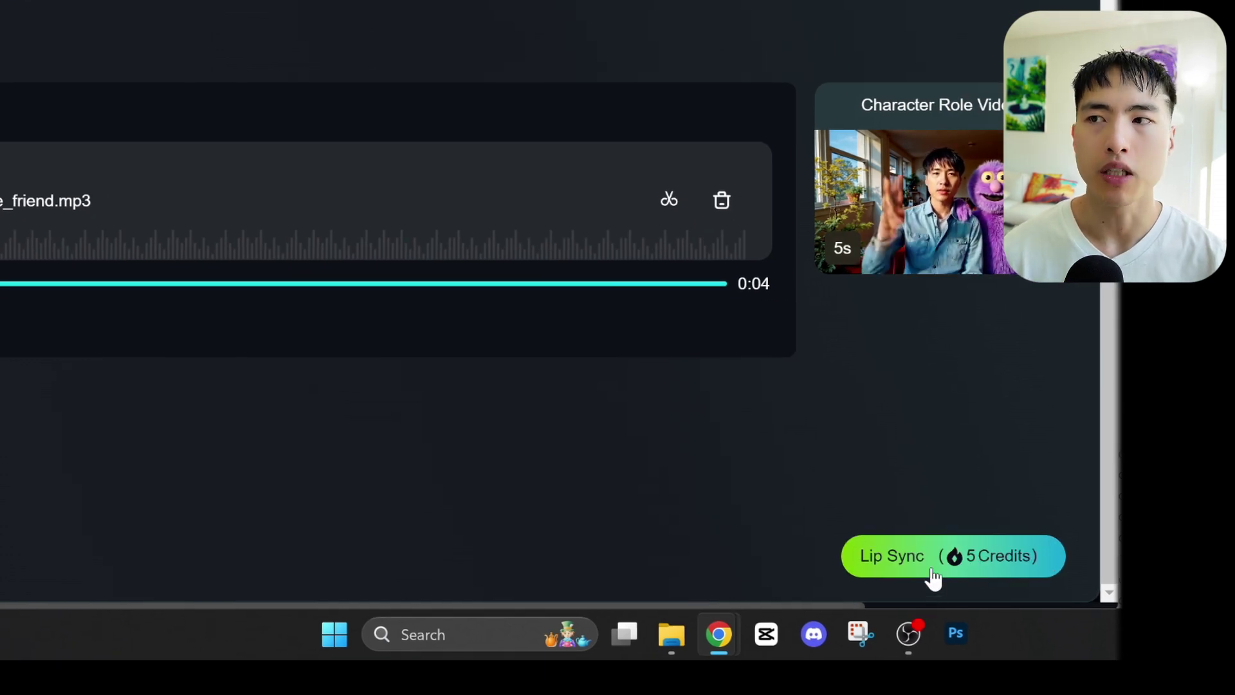
left_click(933, 570)
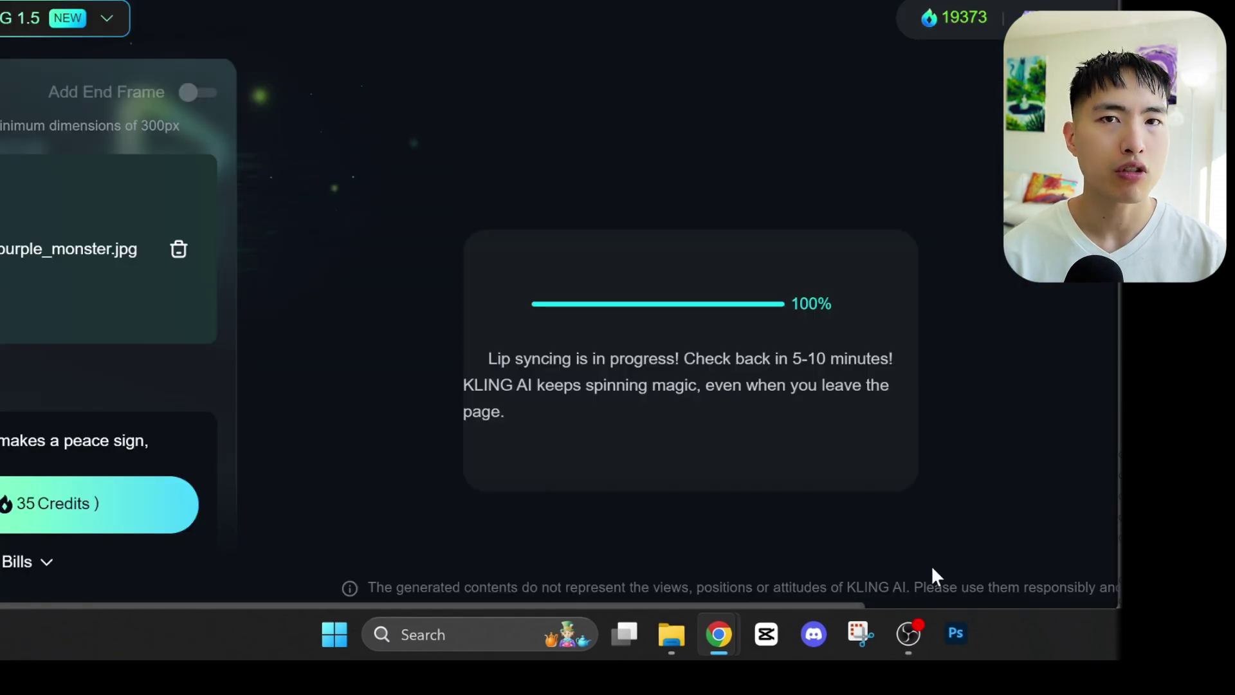